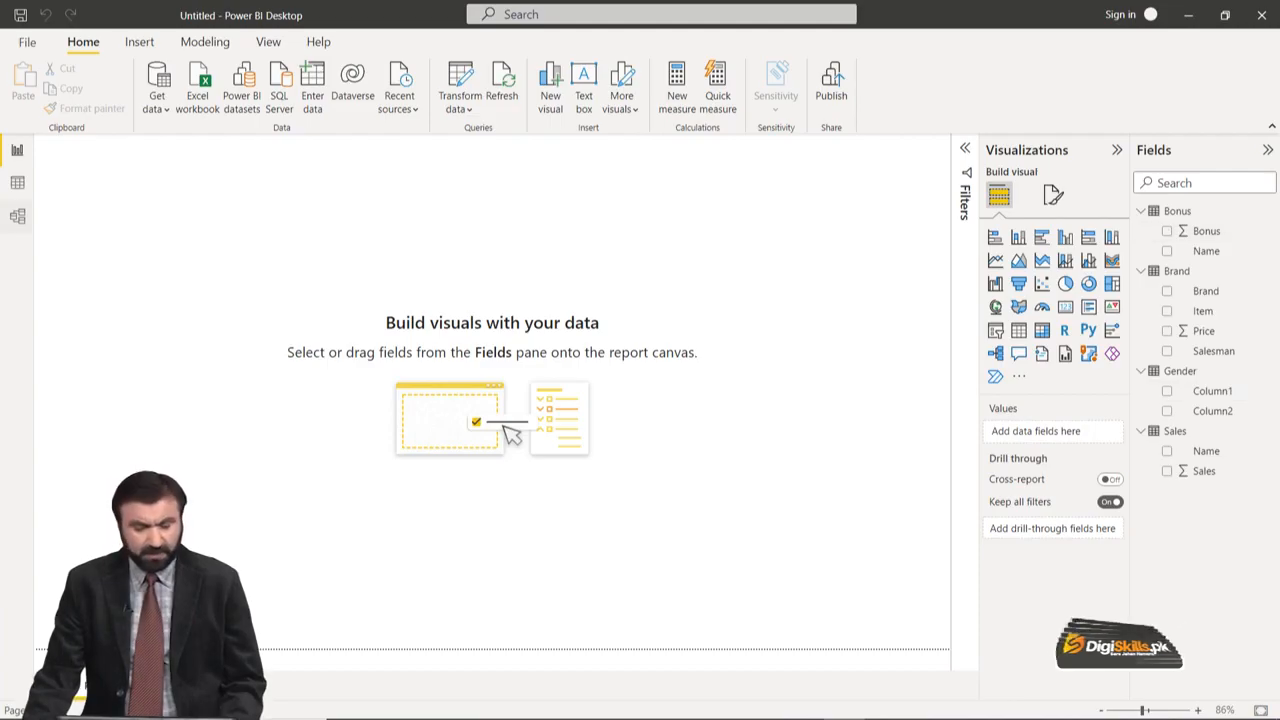
- Examine the rows and columns of the Bonus, Brand and Gender tables in the data view
left_click(17, 183)
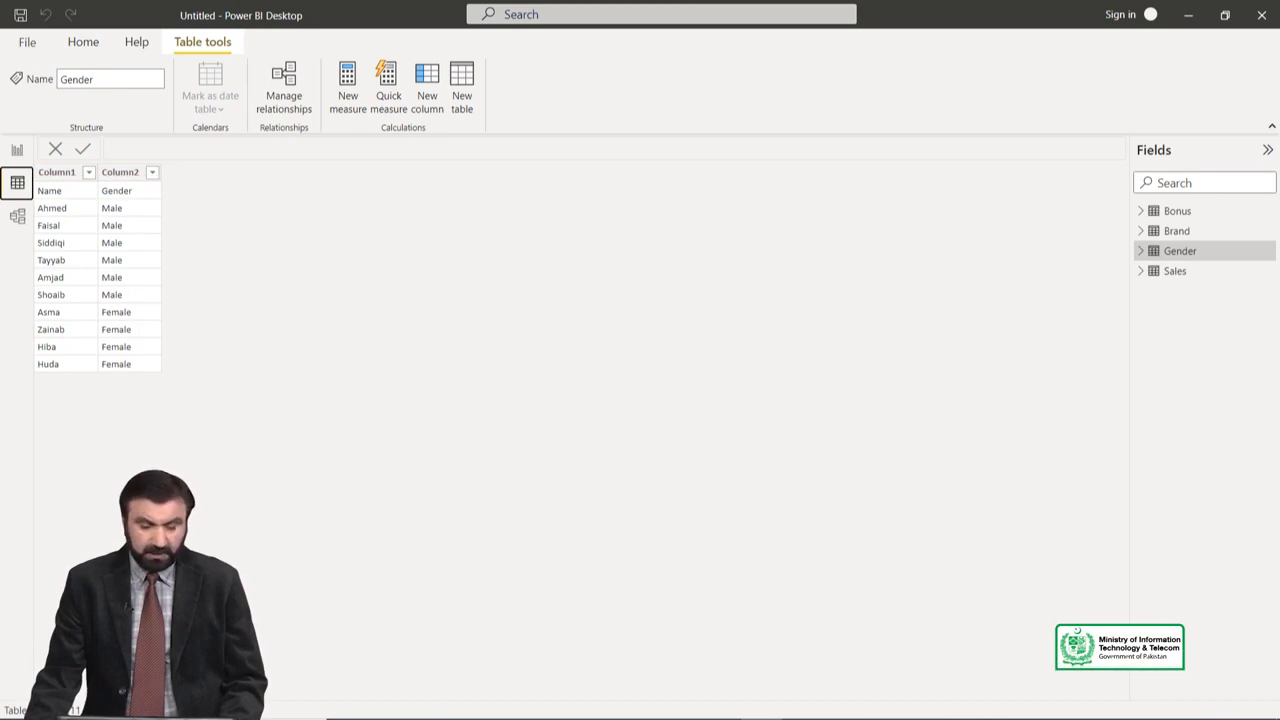
left_click(1177, 210)
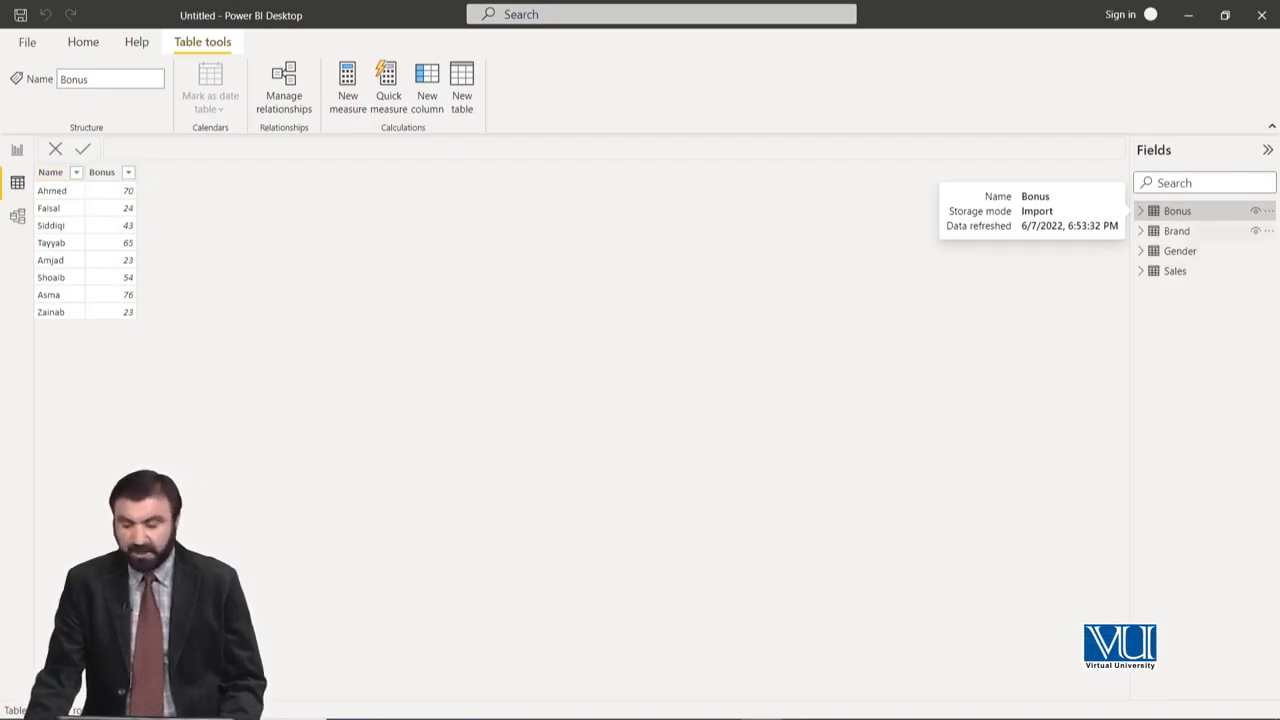
left_click(1177, 231)
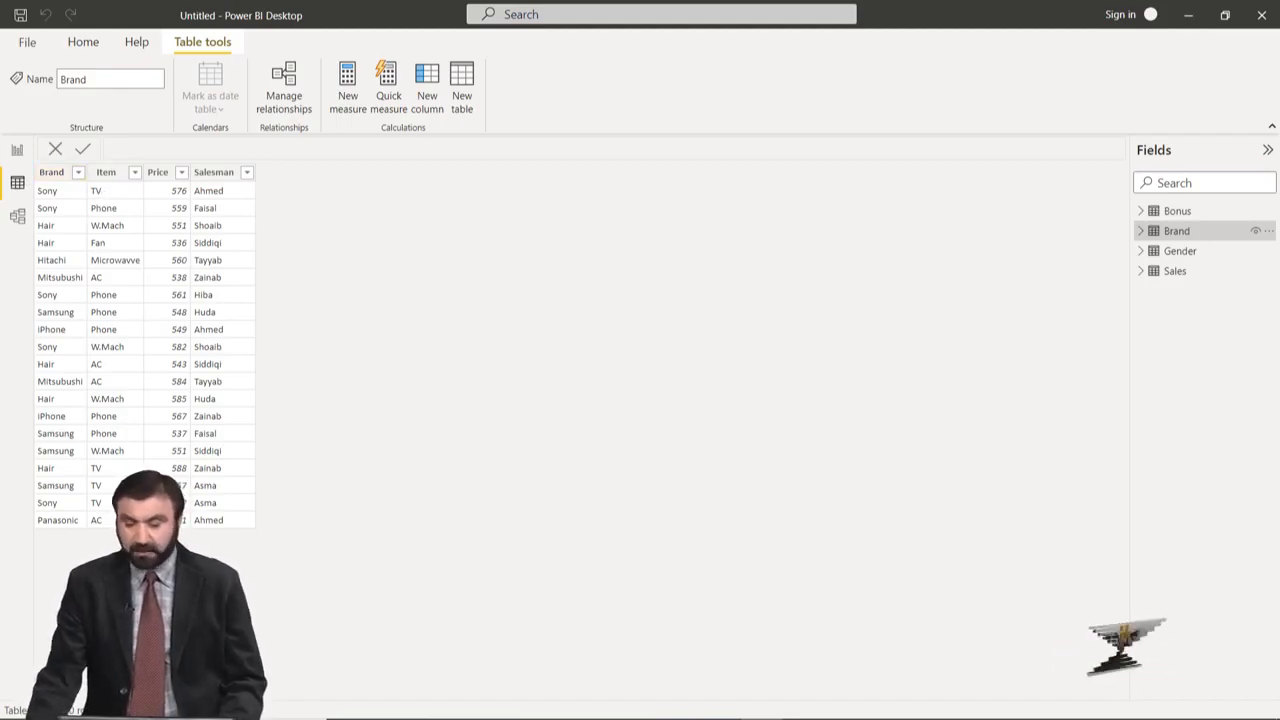
left_click(1180, 251)
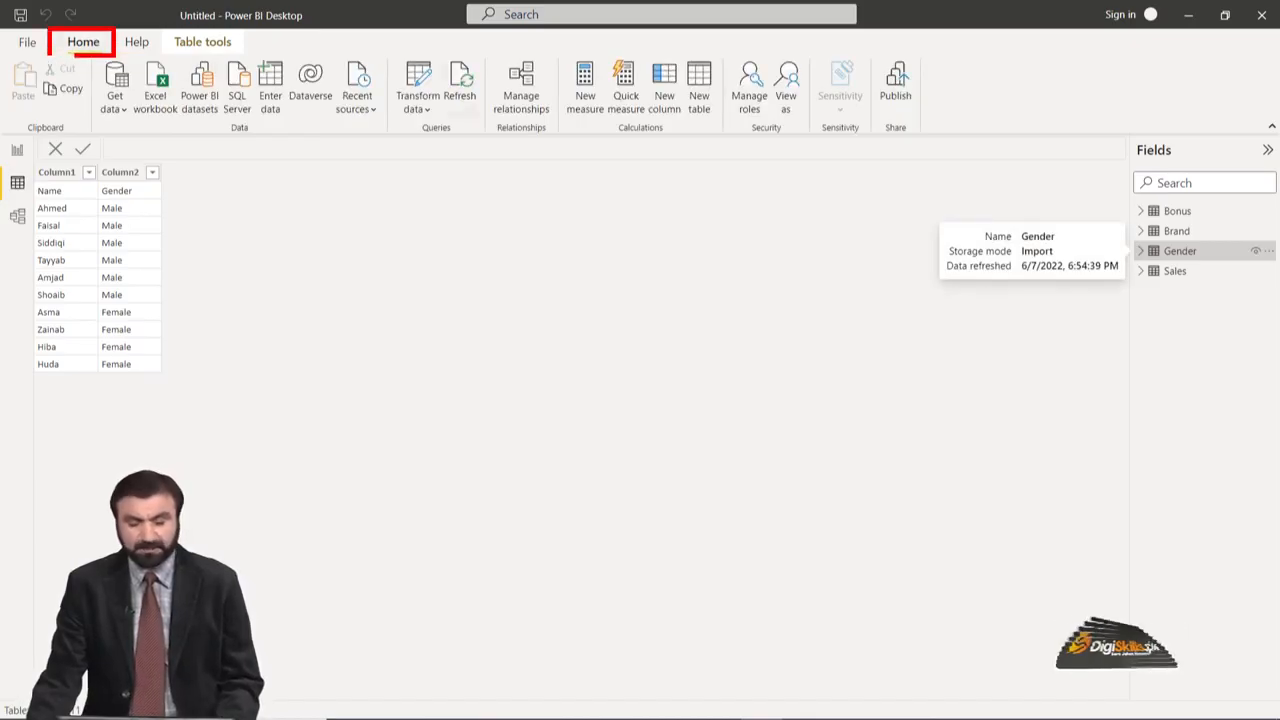
- Open the data for transformation in the Power Query Editor and use the Gender query's first row as headers
left_click(418, 105)
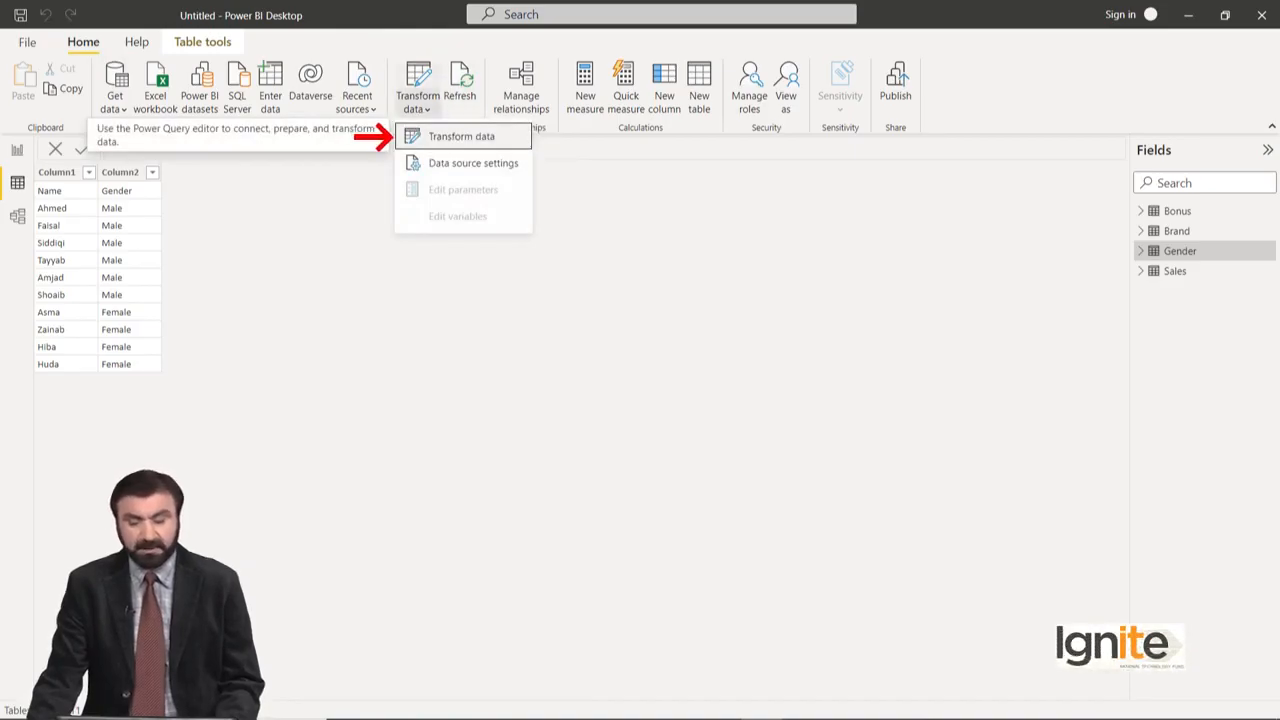
key("Return")
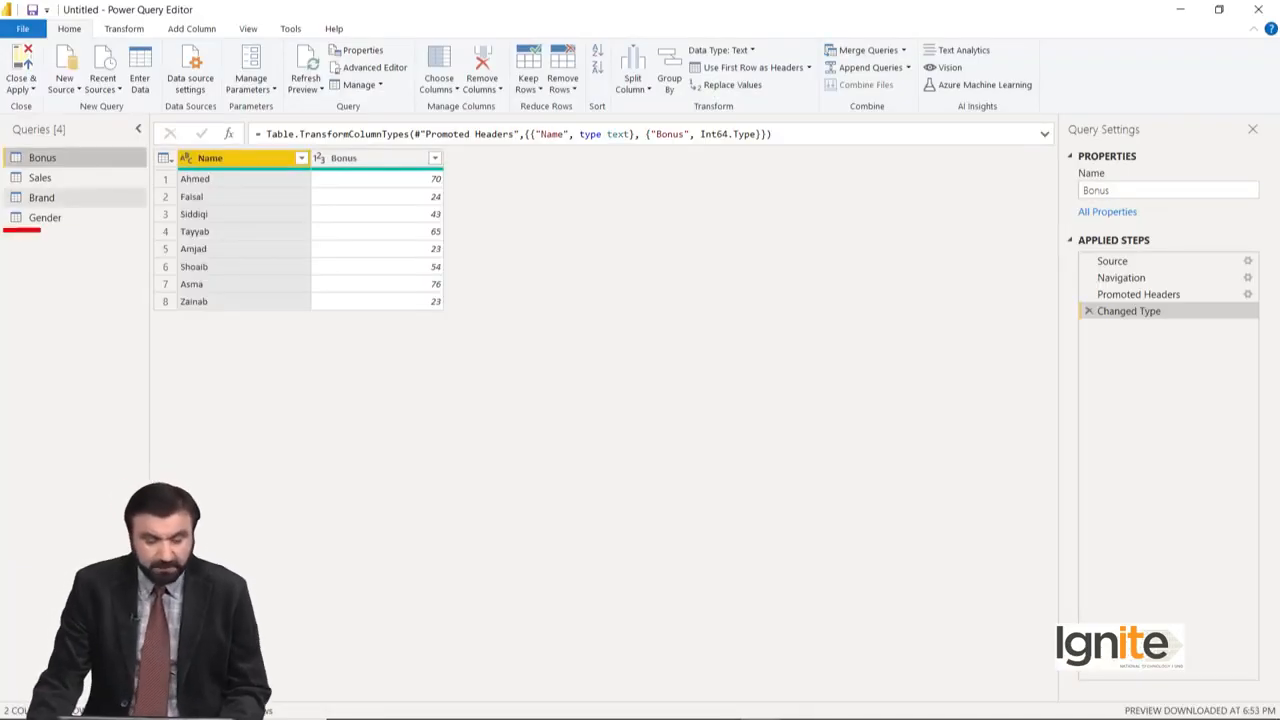
left_click(45, 217)
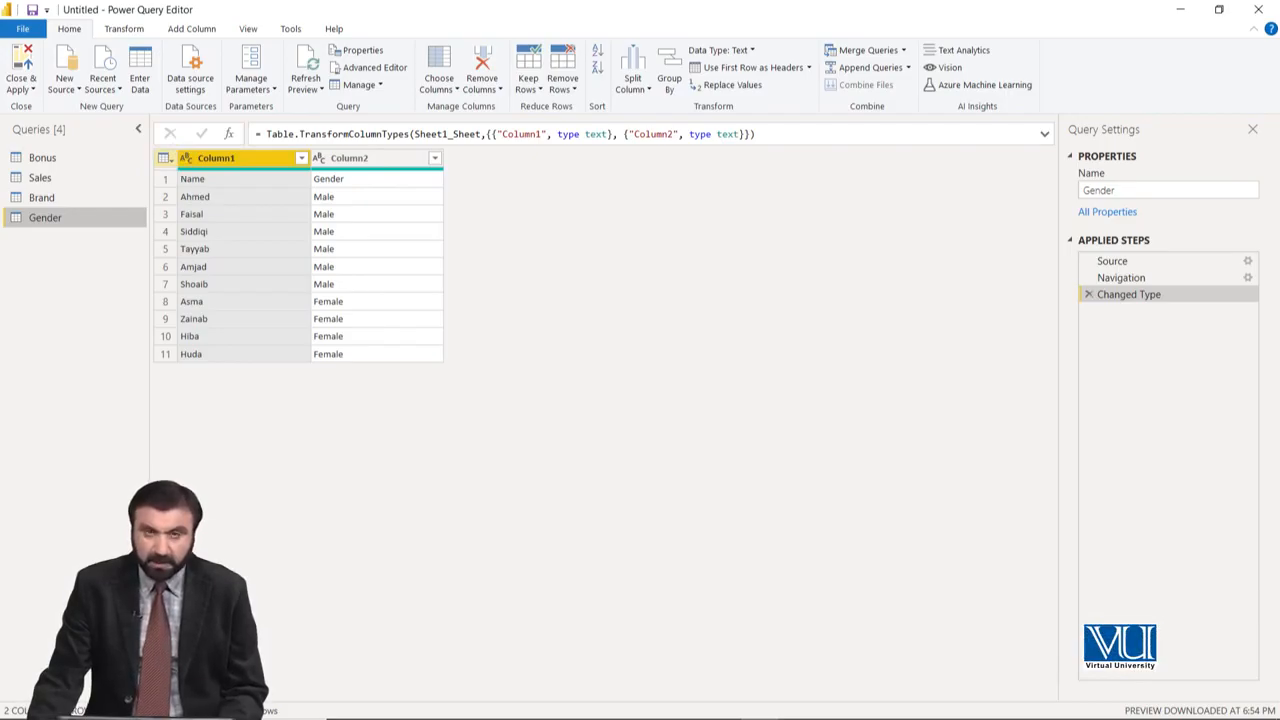
left_click(163, 158)
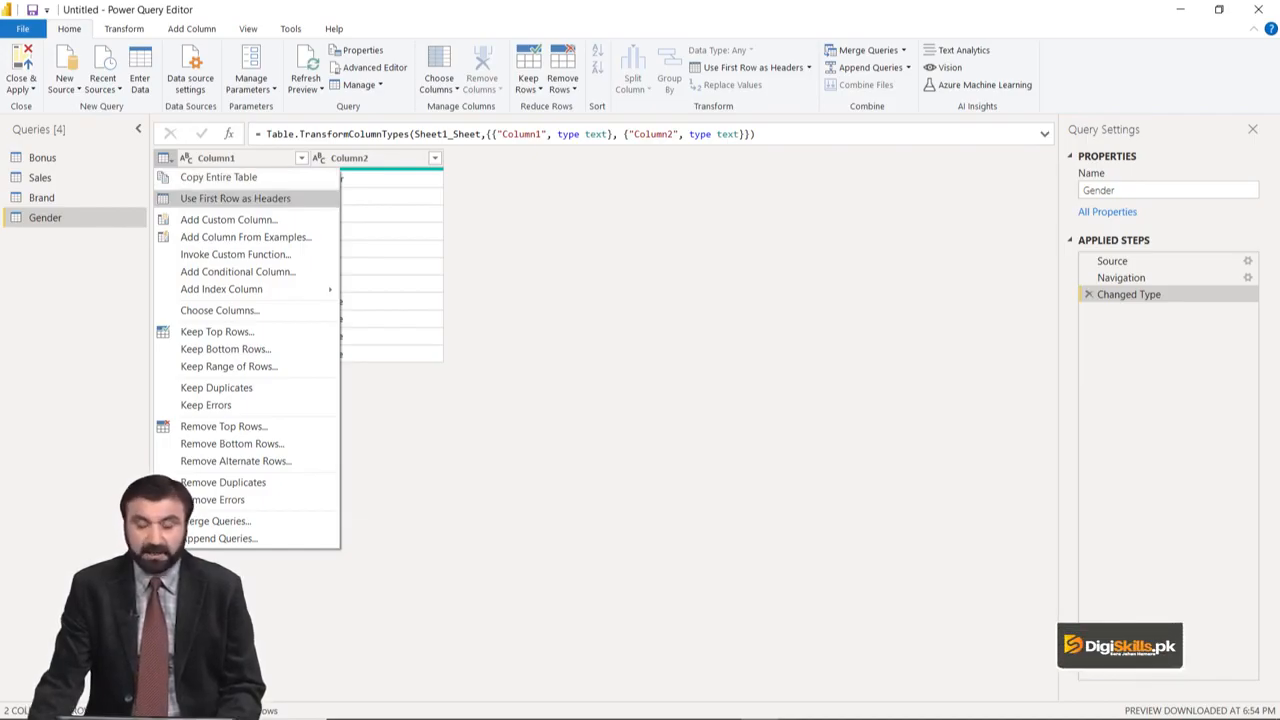
left_click(235, 198)
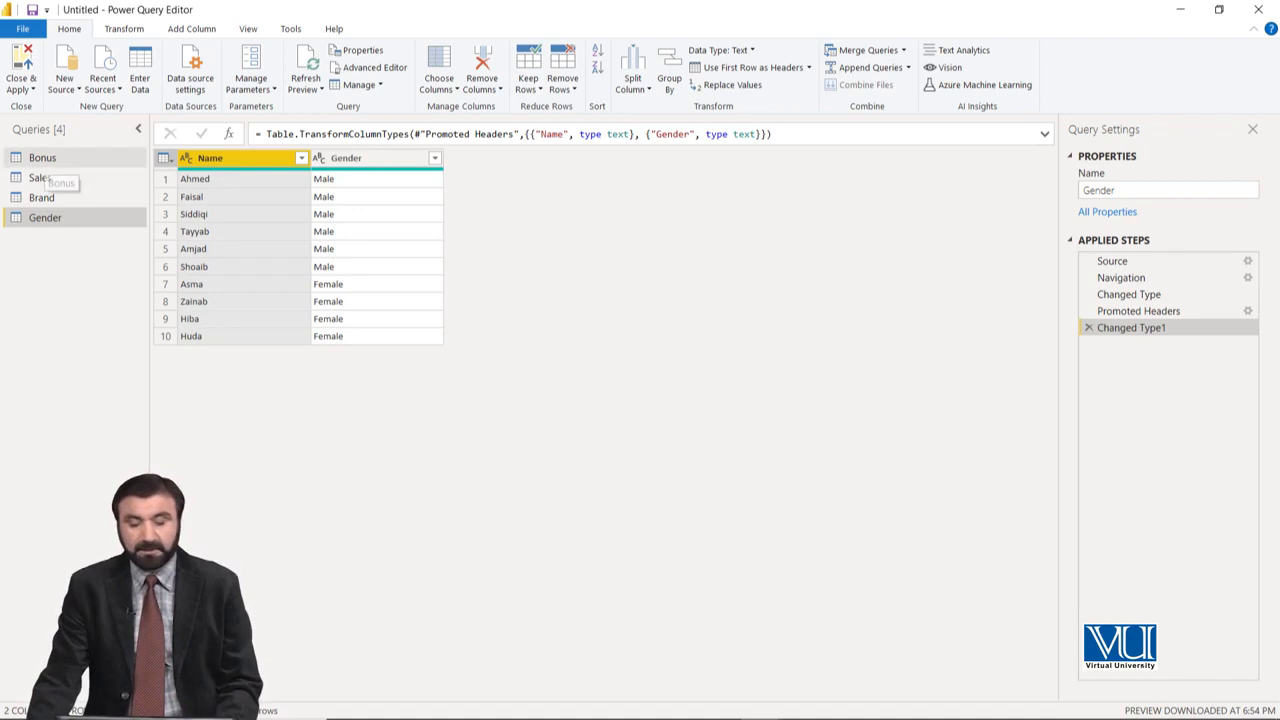
- Review the Bonus, Sales and Brand queries to compare their columns
left_click(42, 157)
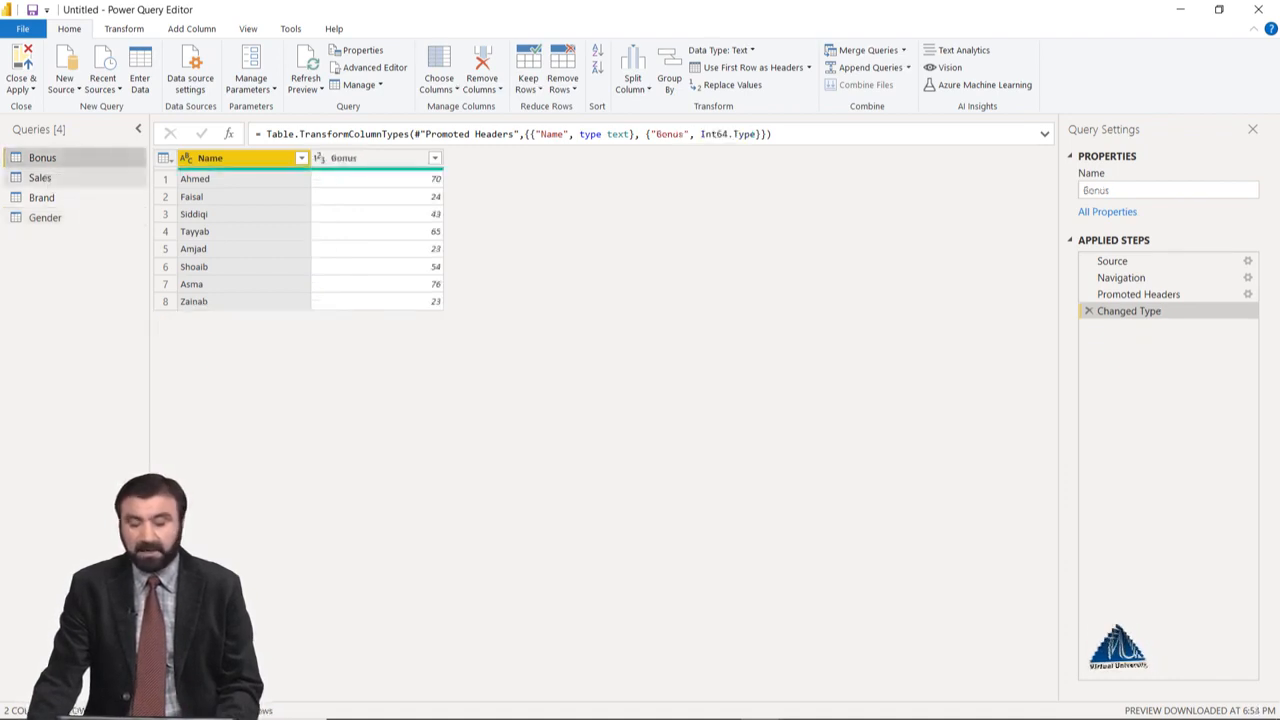
left_click(40, 178)
left_click(42, 198)
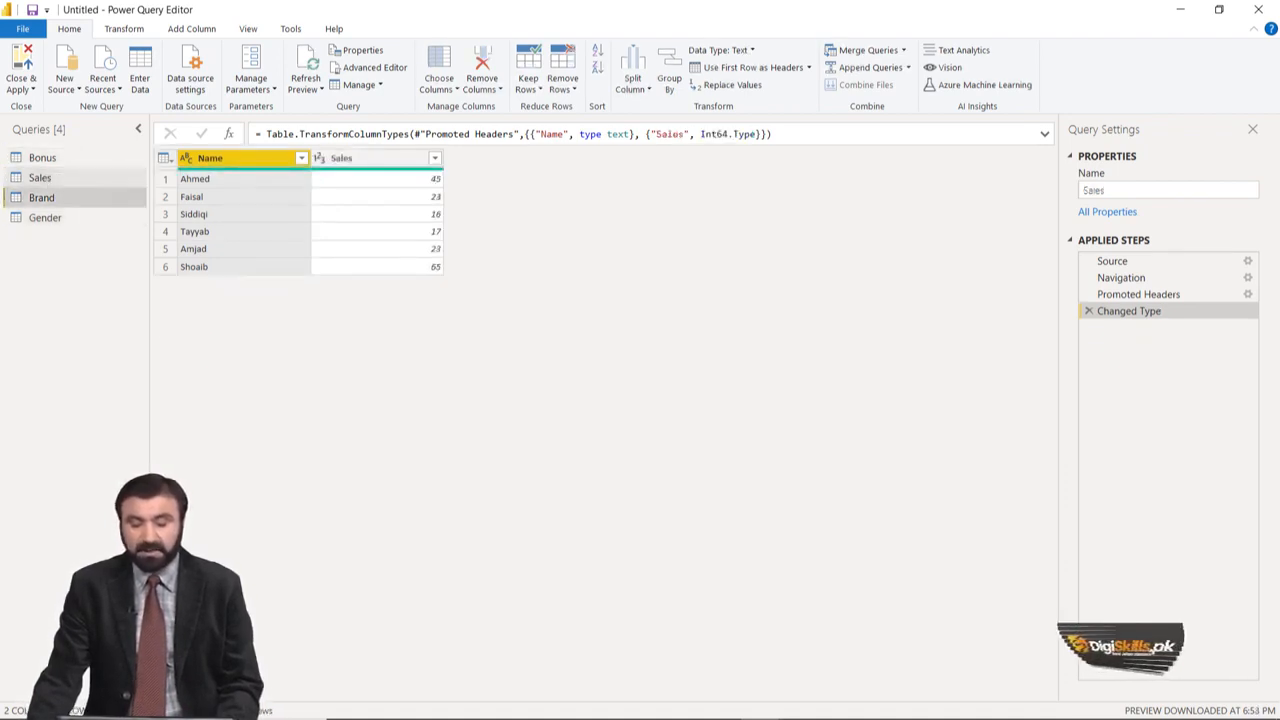
- Merge the Gender query with Bonus, matching on the Name column of both tables with a Left Outer join
left_click(45, 218)
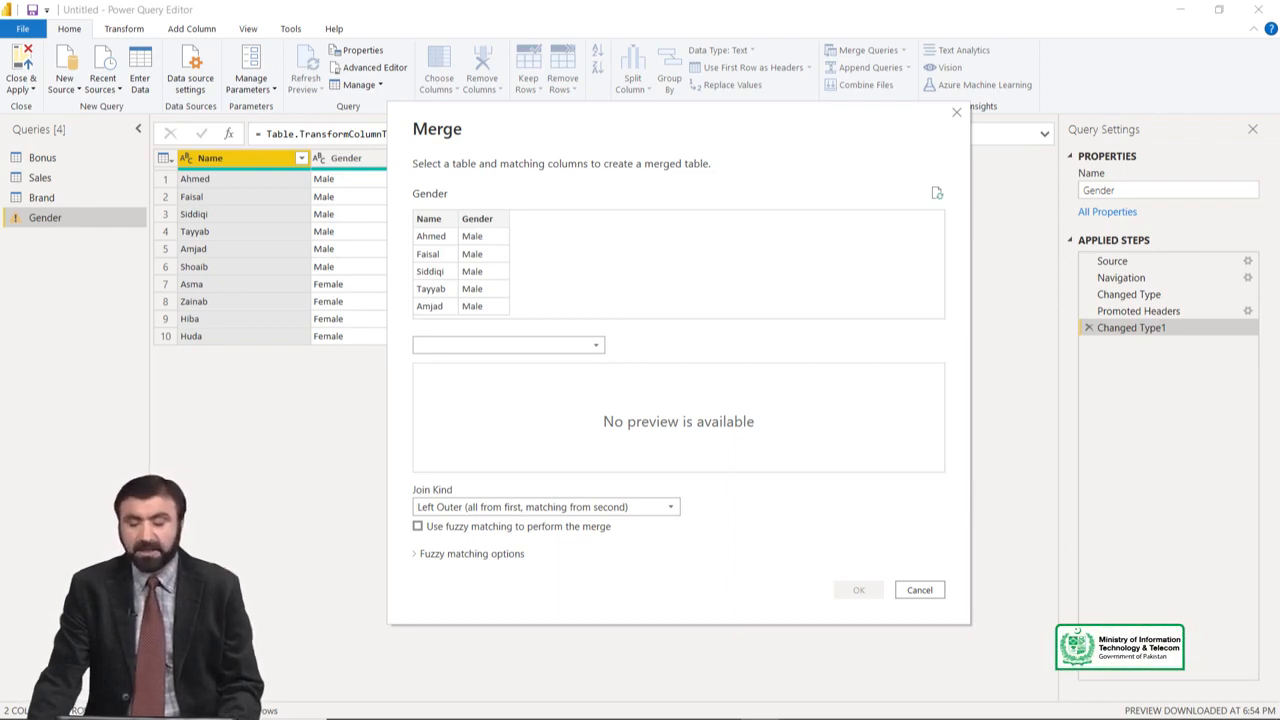
left_click(508, 344)
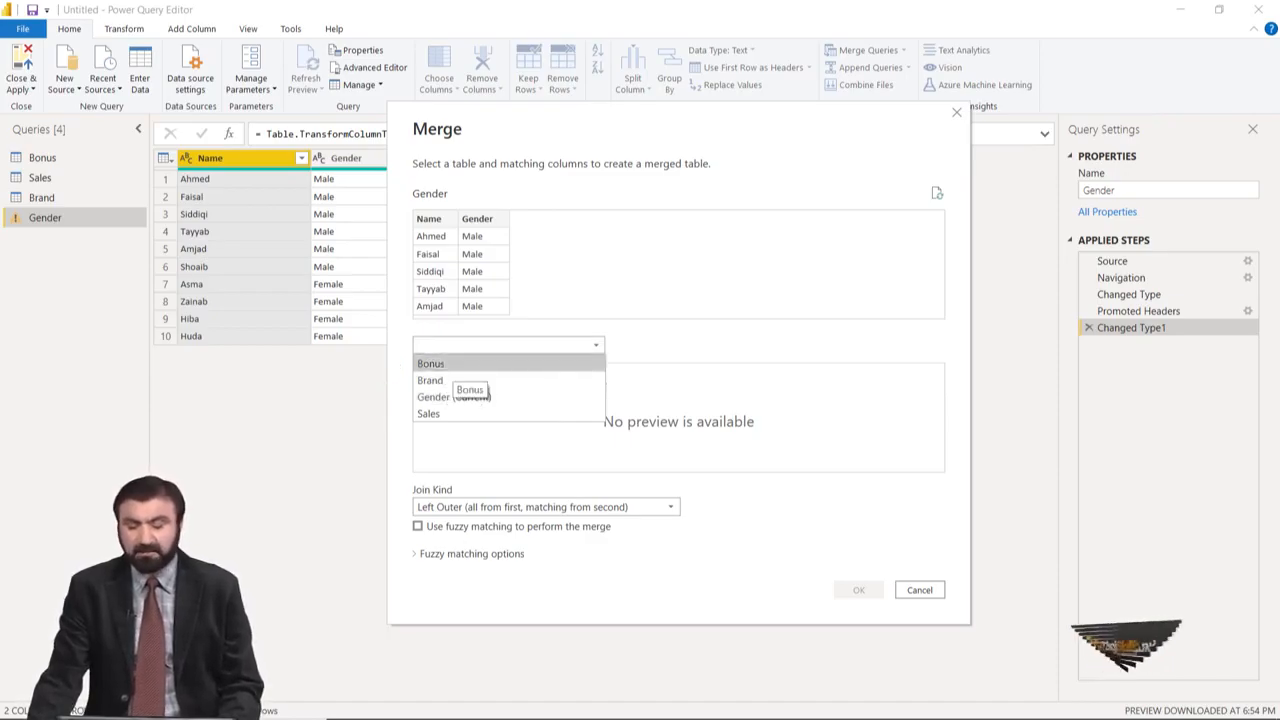
left_click(445, 364)
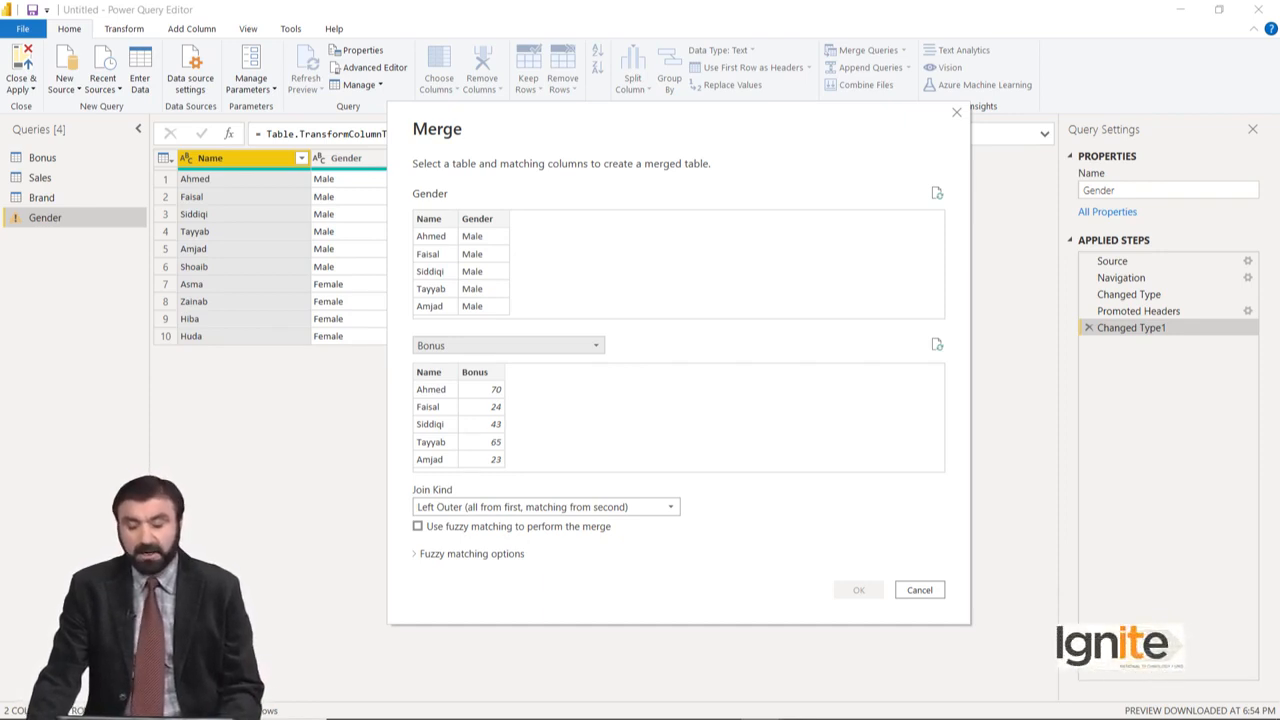
left_click(429, 218)
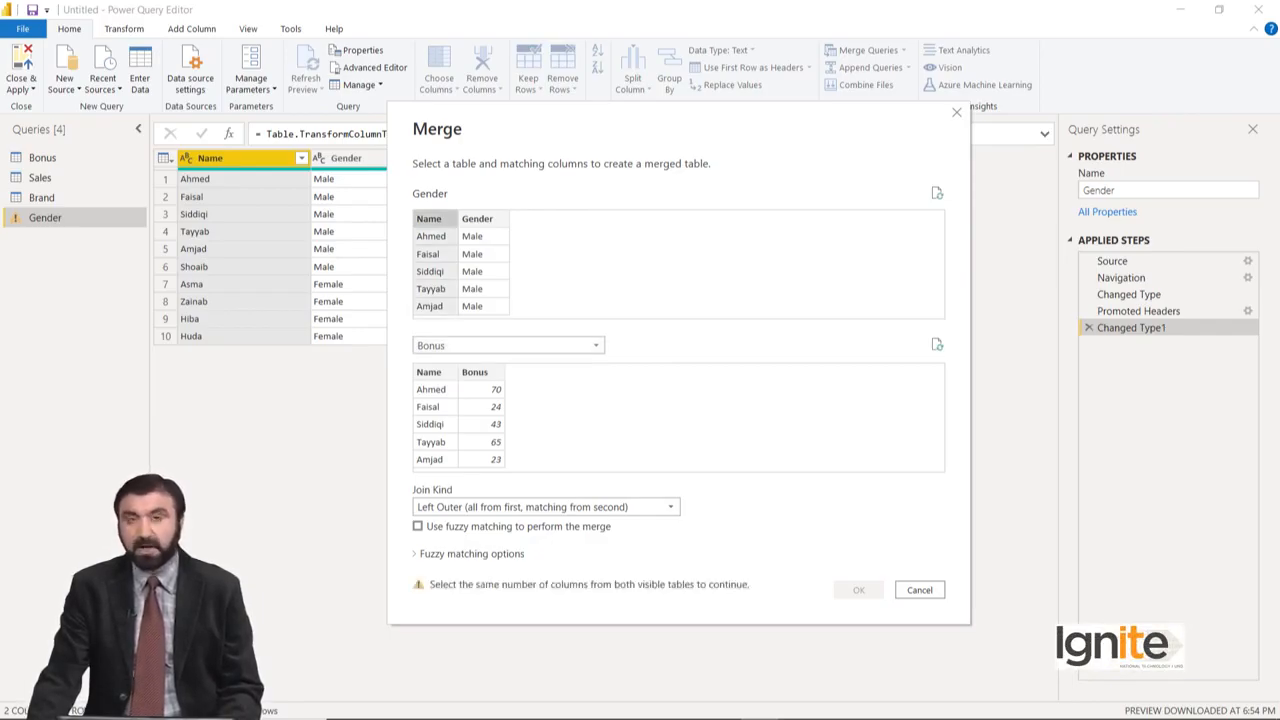
left_click(429, 372)
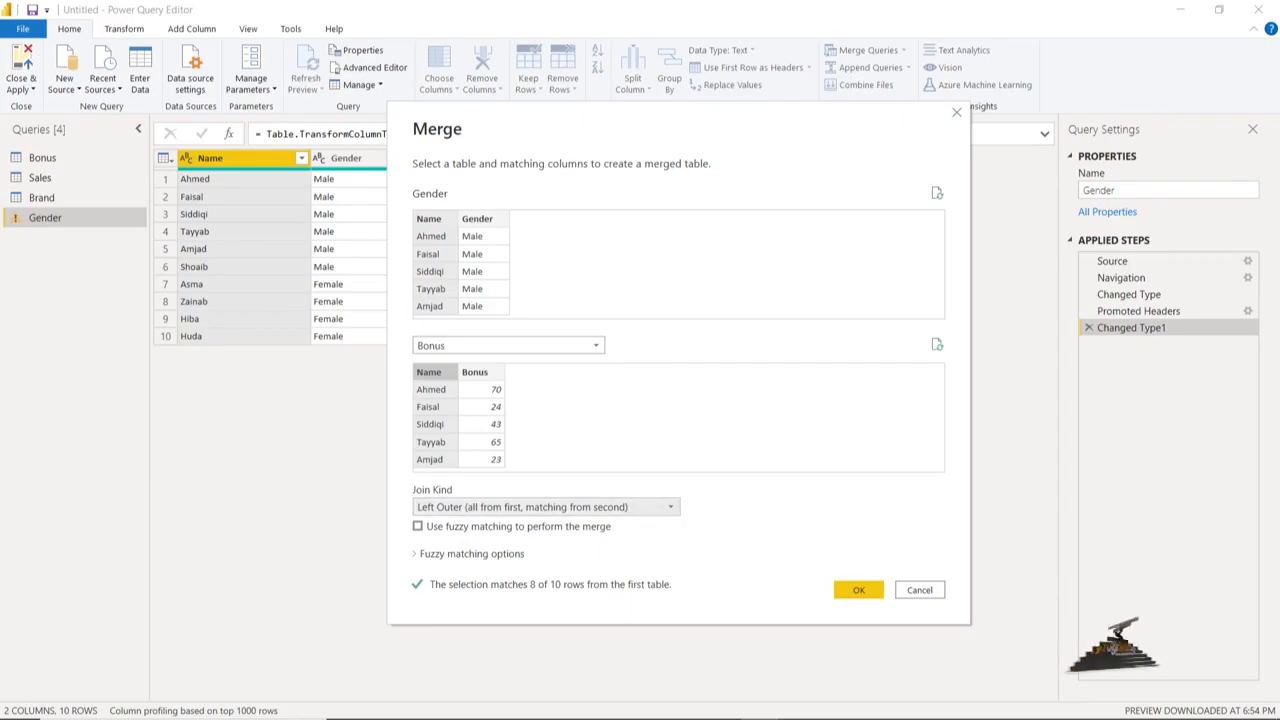
key("alt+Down")
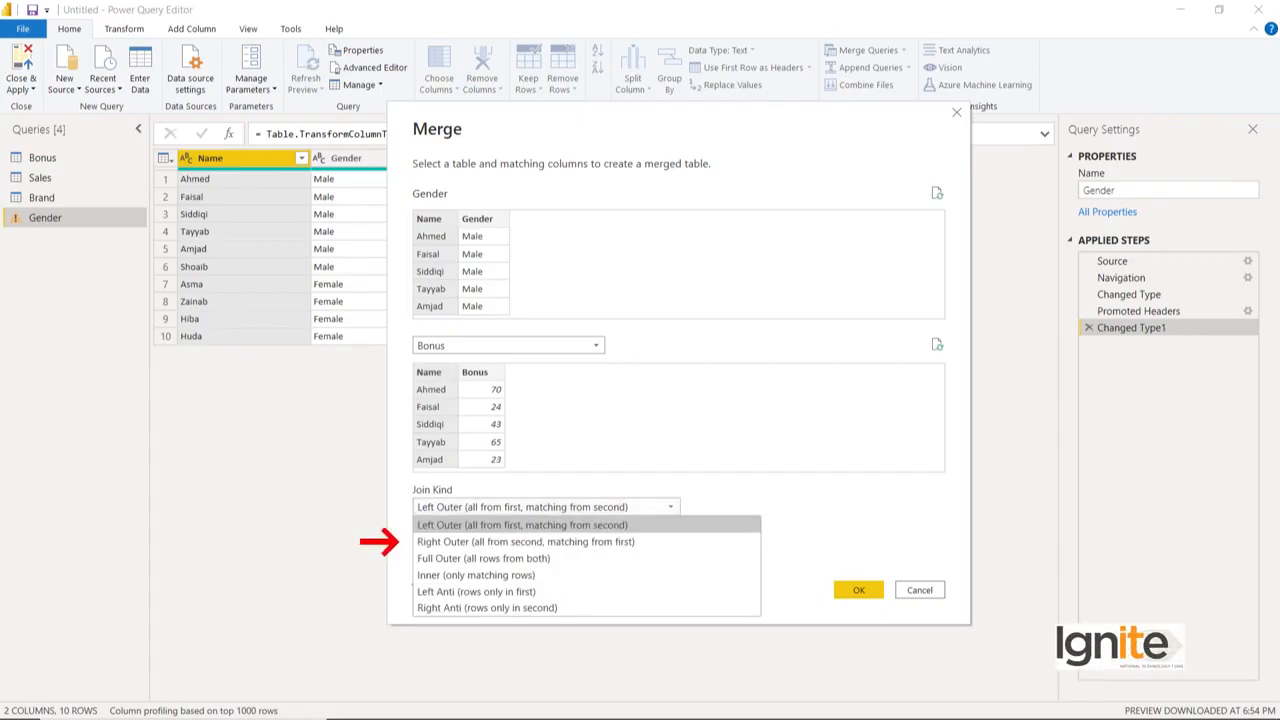
key("Down")
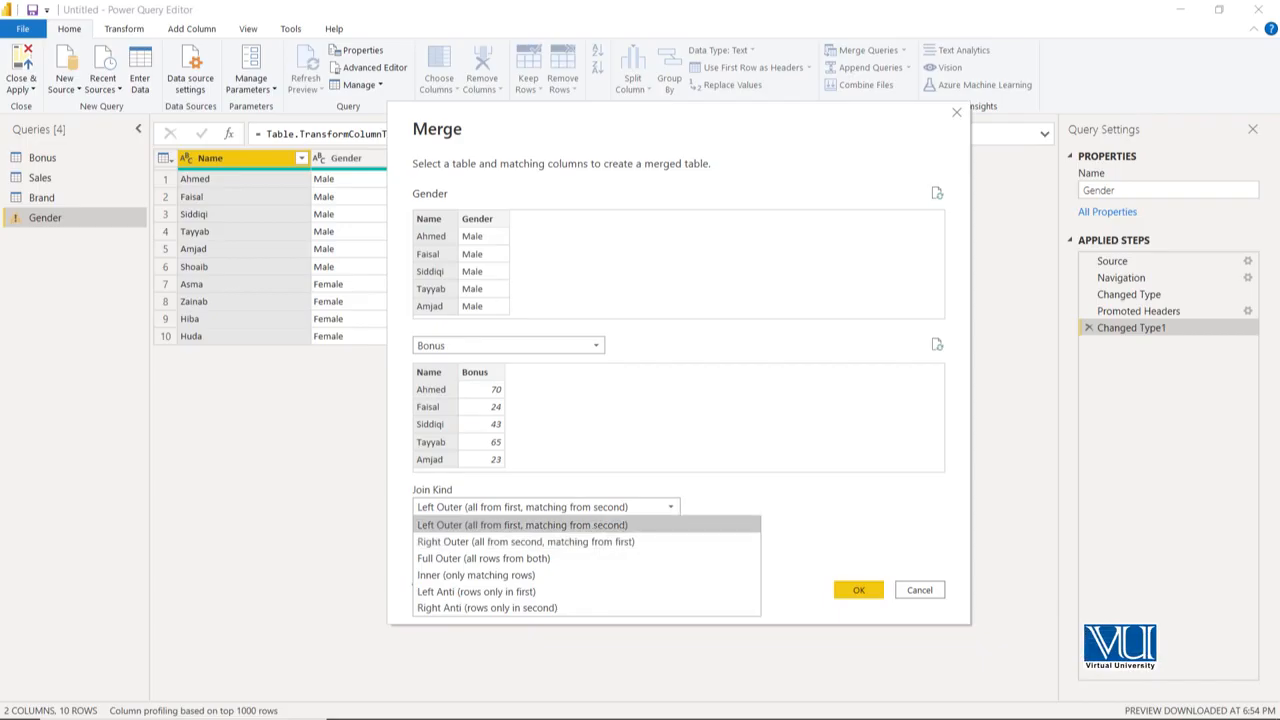
left_click(530, 525)
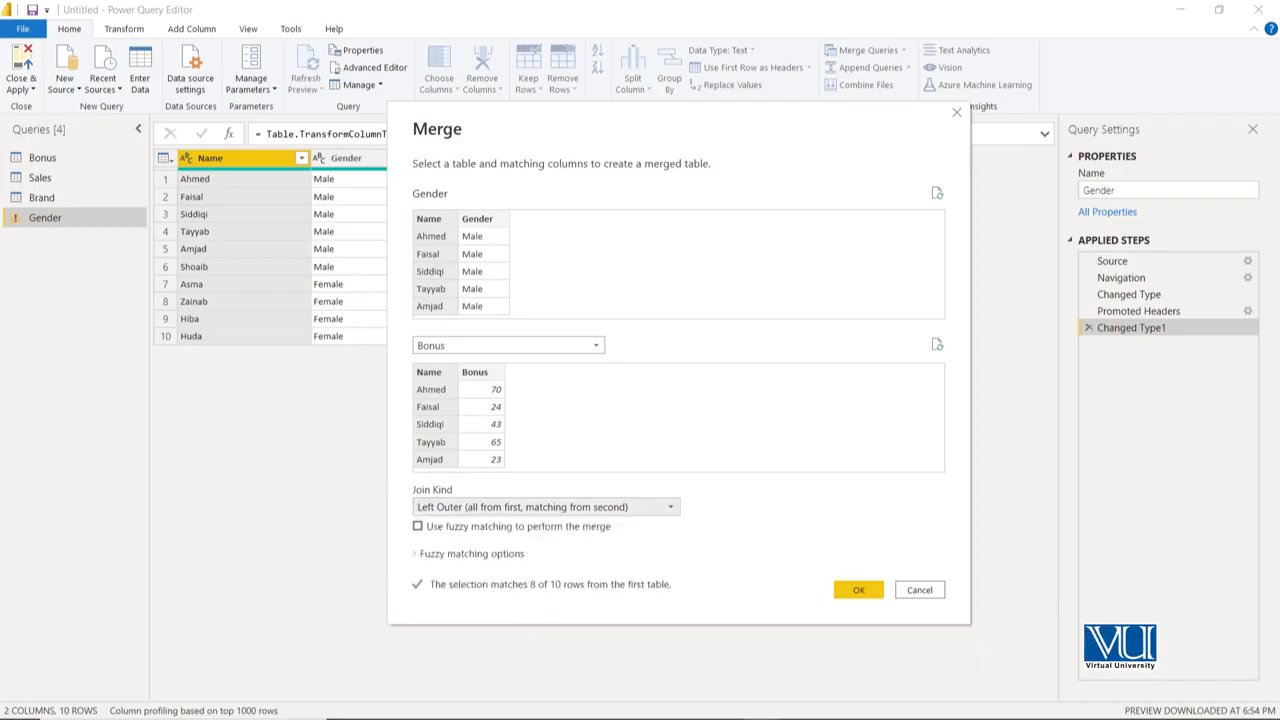
key("Return")
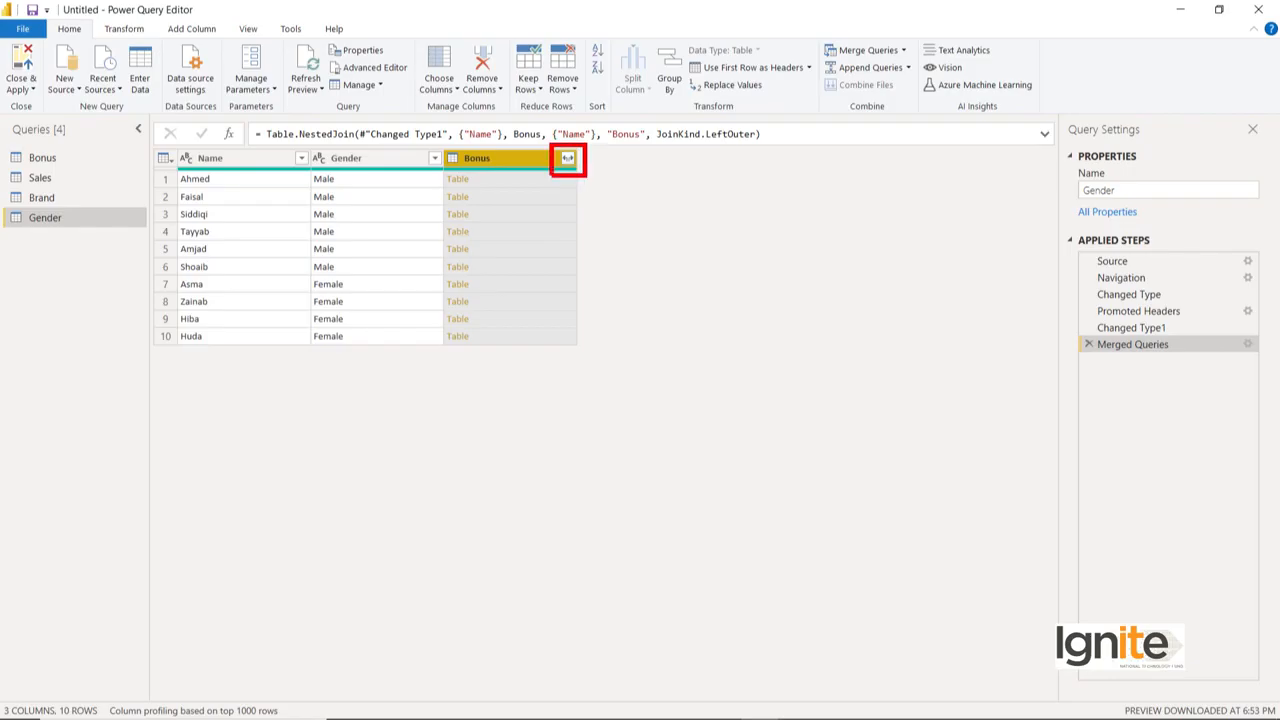
- Expand the merged Bonus column to include only its Bonus field, keeping the original column name as prefix
left_click(568, 158)
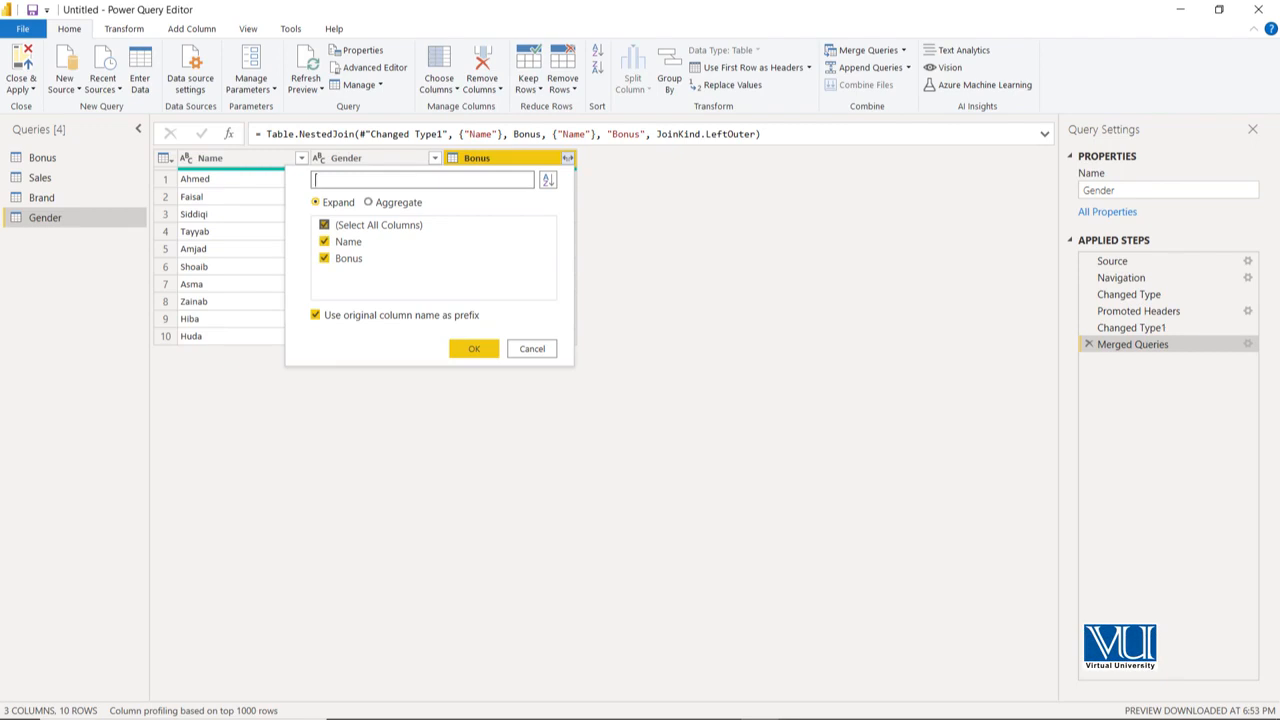
left_click(324, 225)
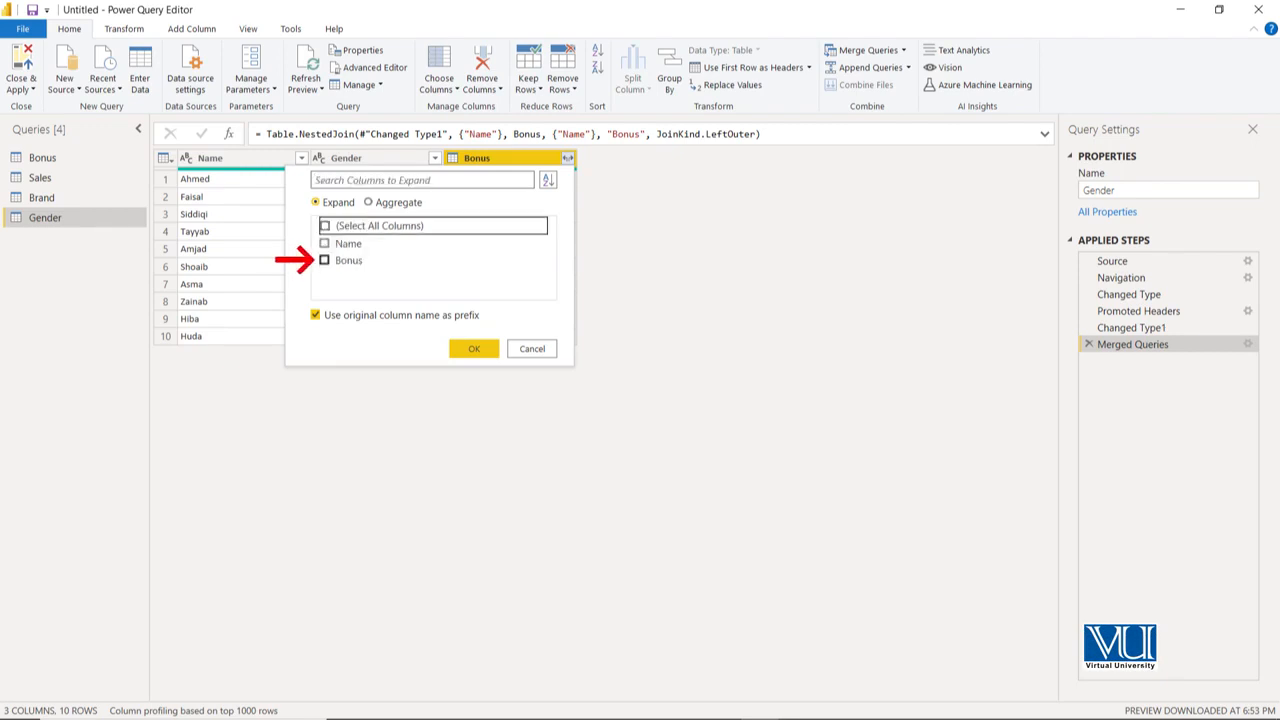
left_click(324, 260)
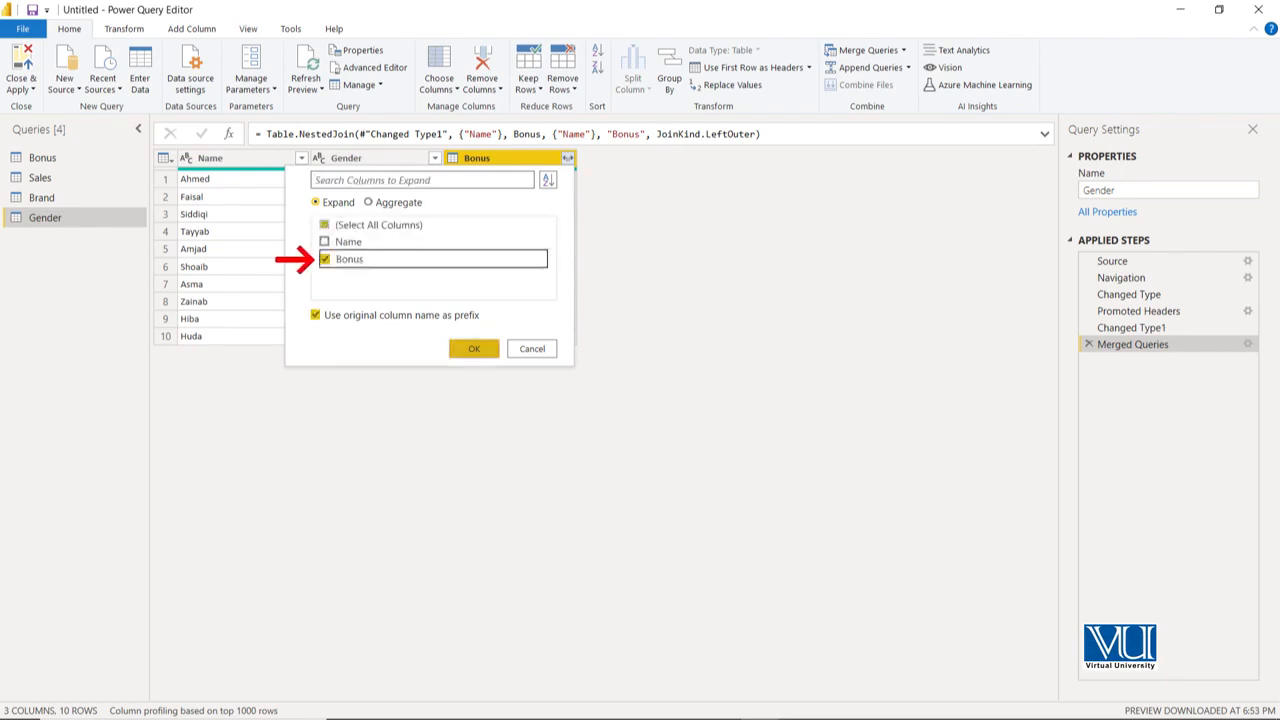
left_click(474, 348)
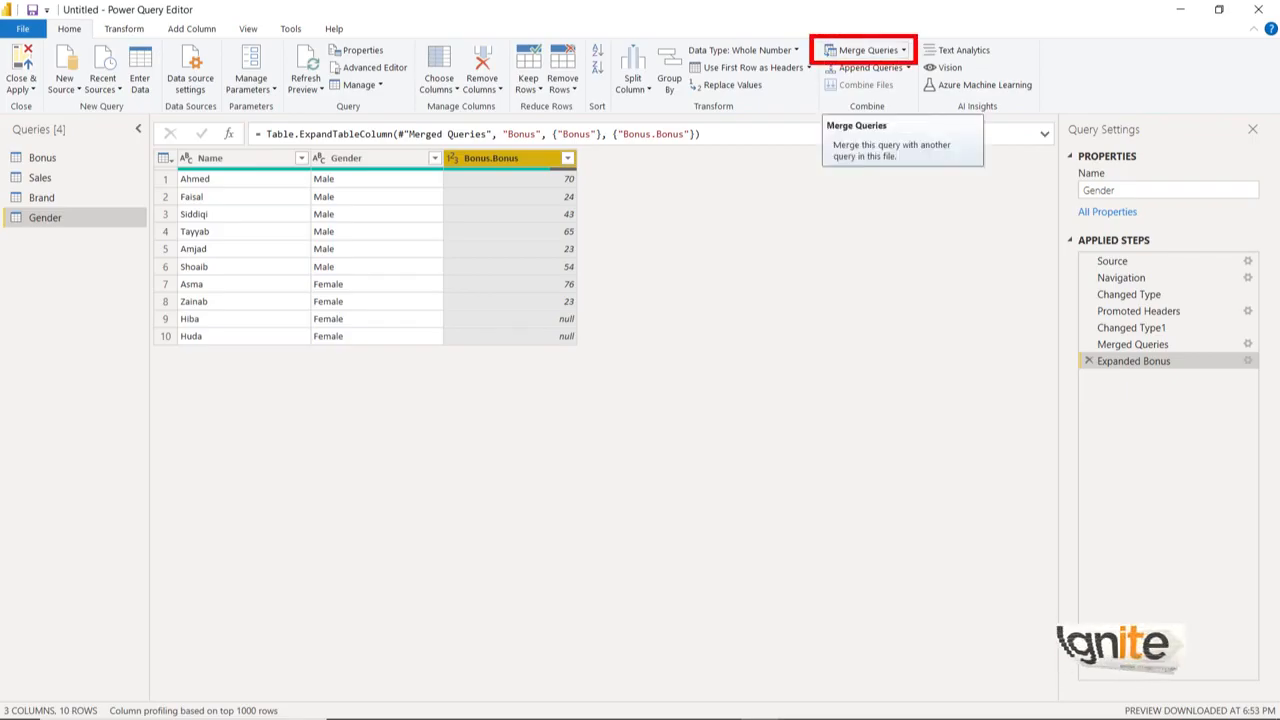
- Merge the Gender query with Sales, matching on the Name column of both tables with a Right Outer join
left_click(867, 50)
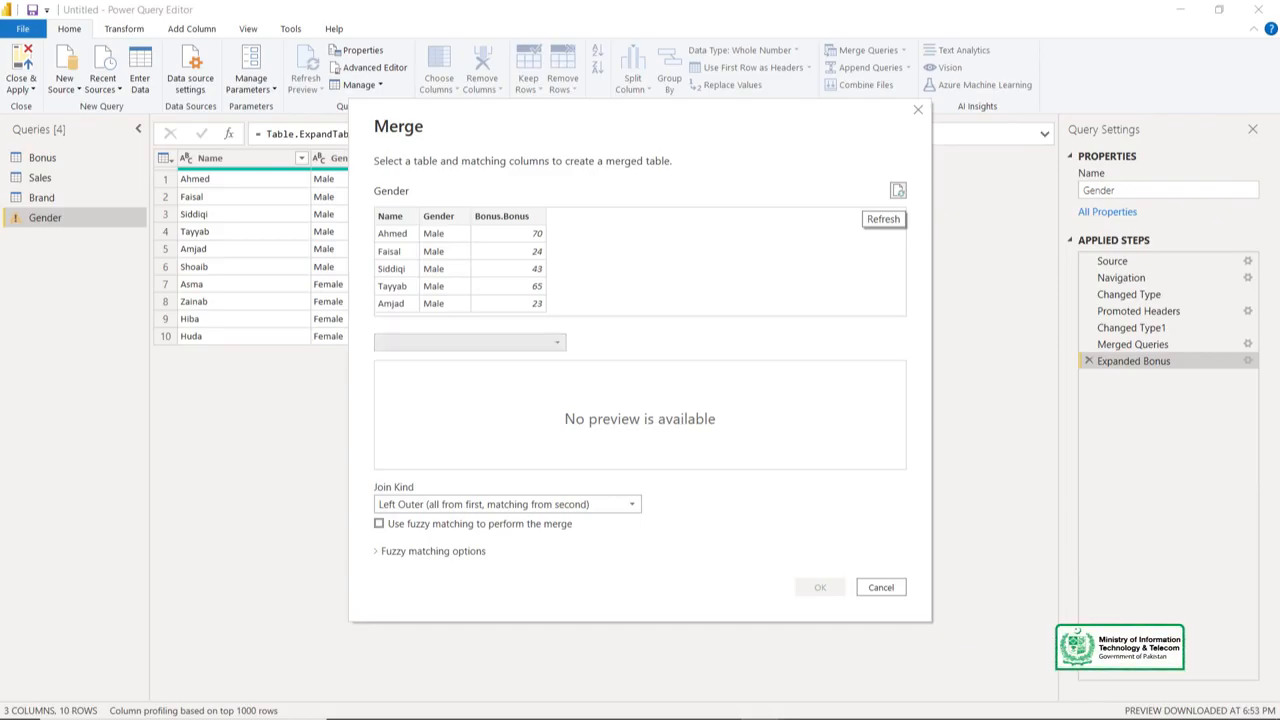
left_click(469, 342)
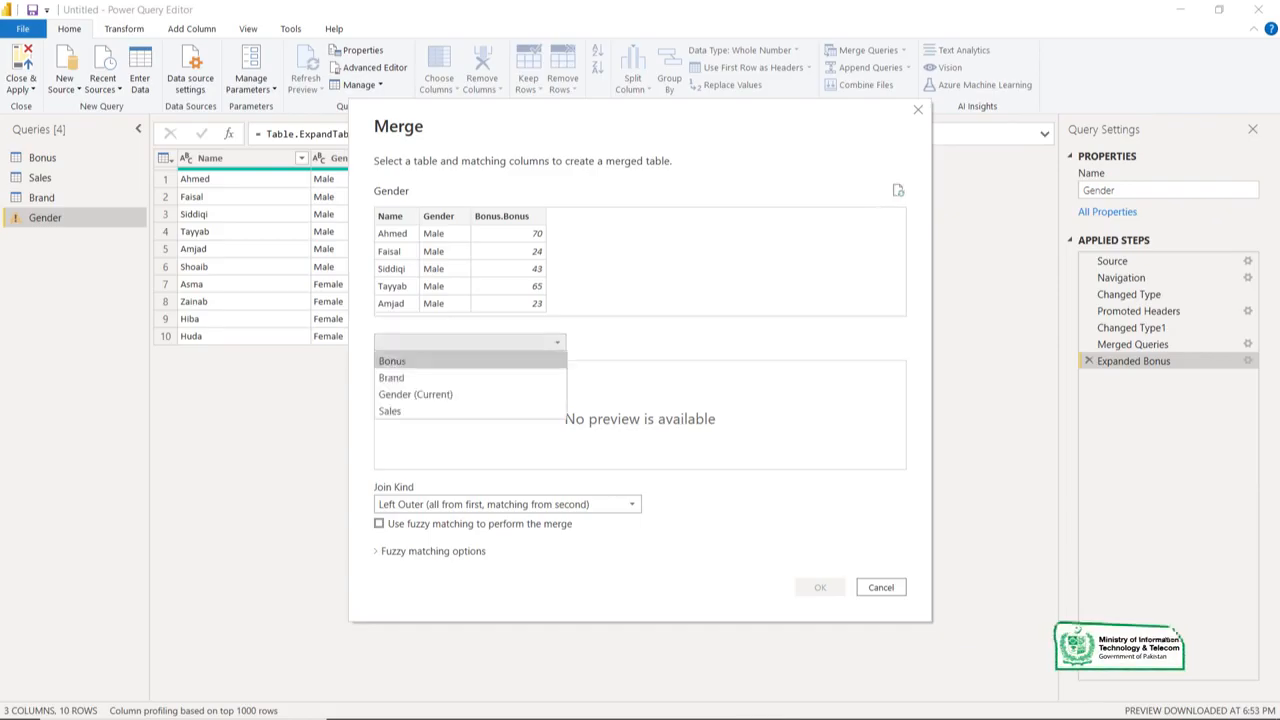
key("s")
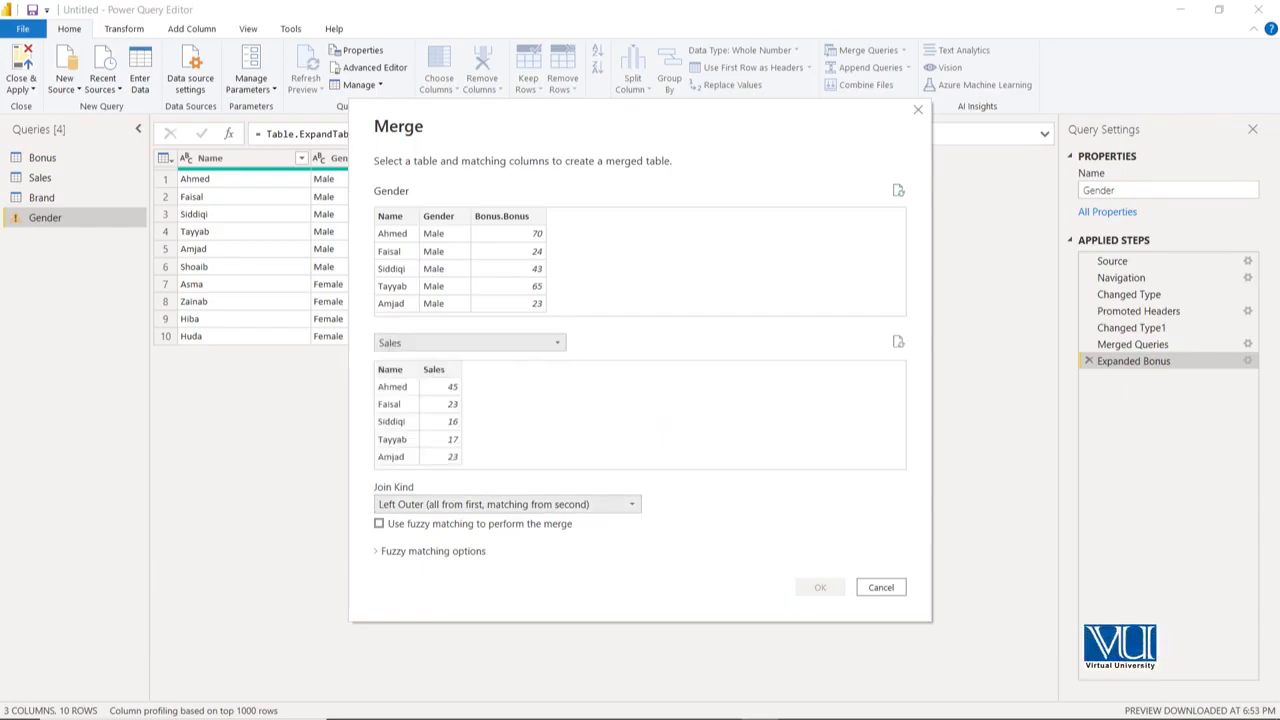
key("alt+Down")
key("Down")
key("Return")
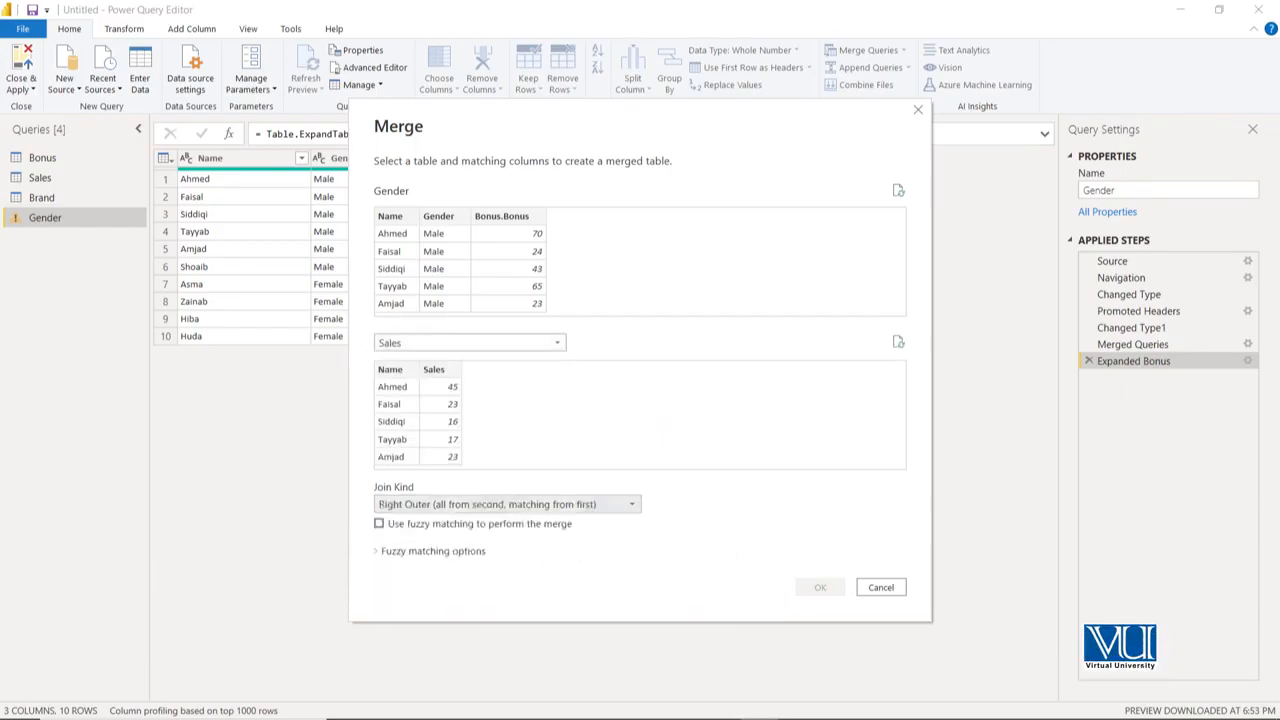
key("Tab")
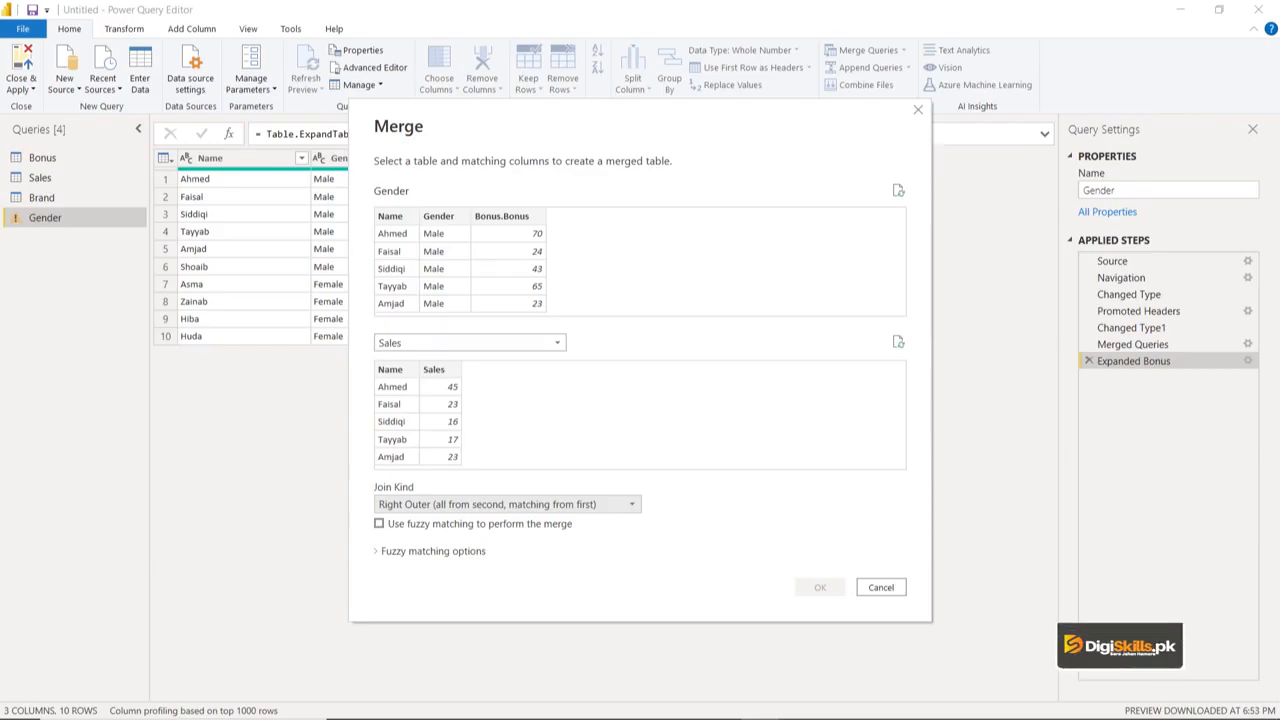
left_click(390, 216)
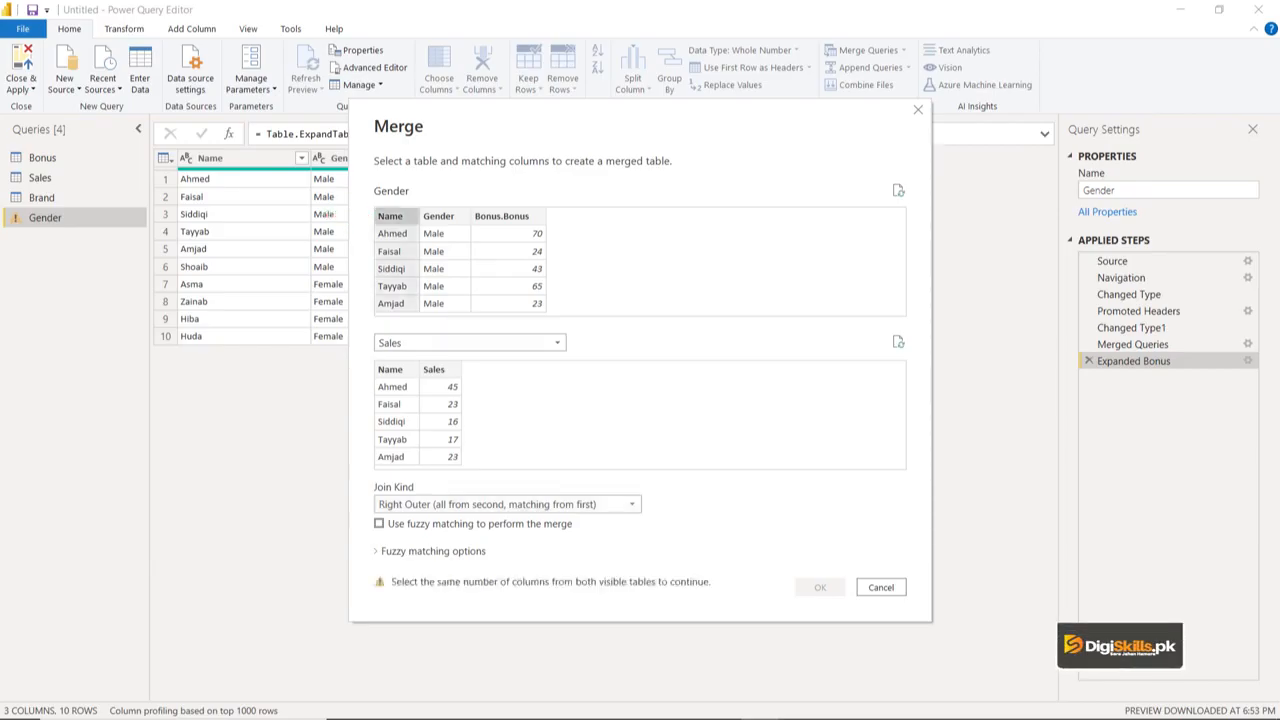
left_click(390, 369)
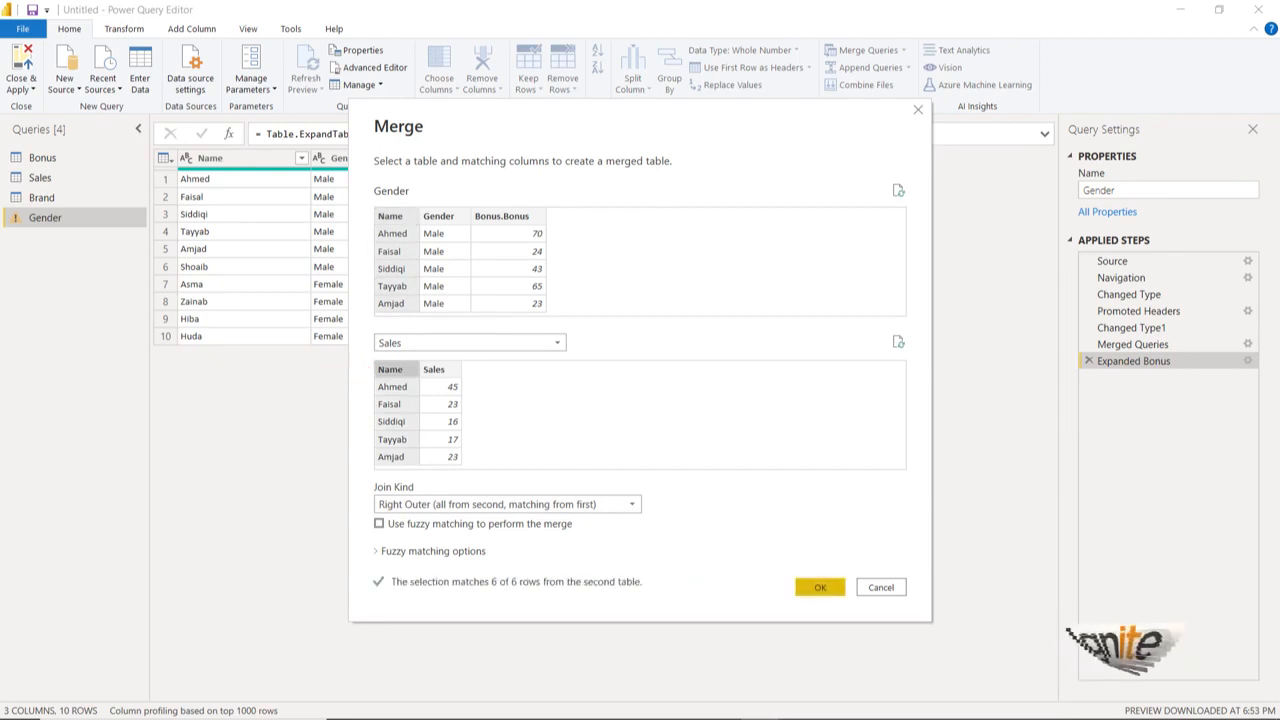
key("Return")
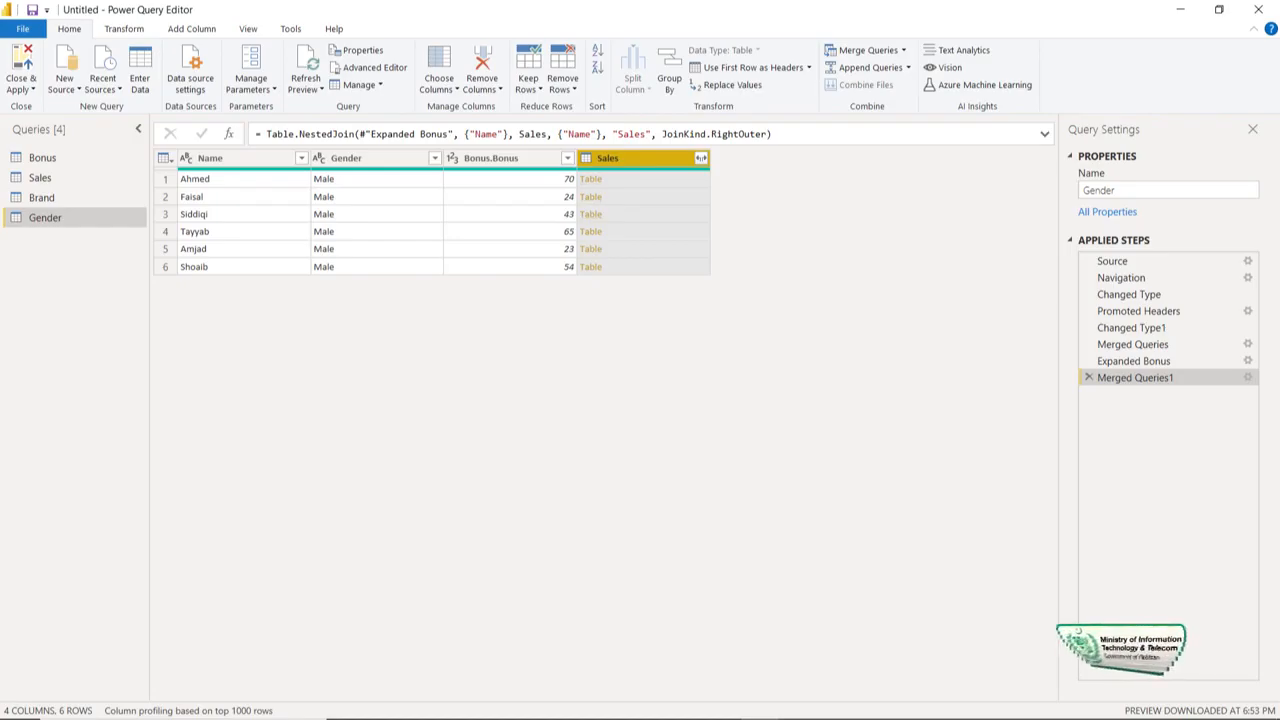
- Expand the merged Sales column to include only its Sales field, keeping the original column name as prefix
left_click(701, 158)
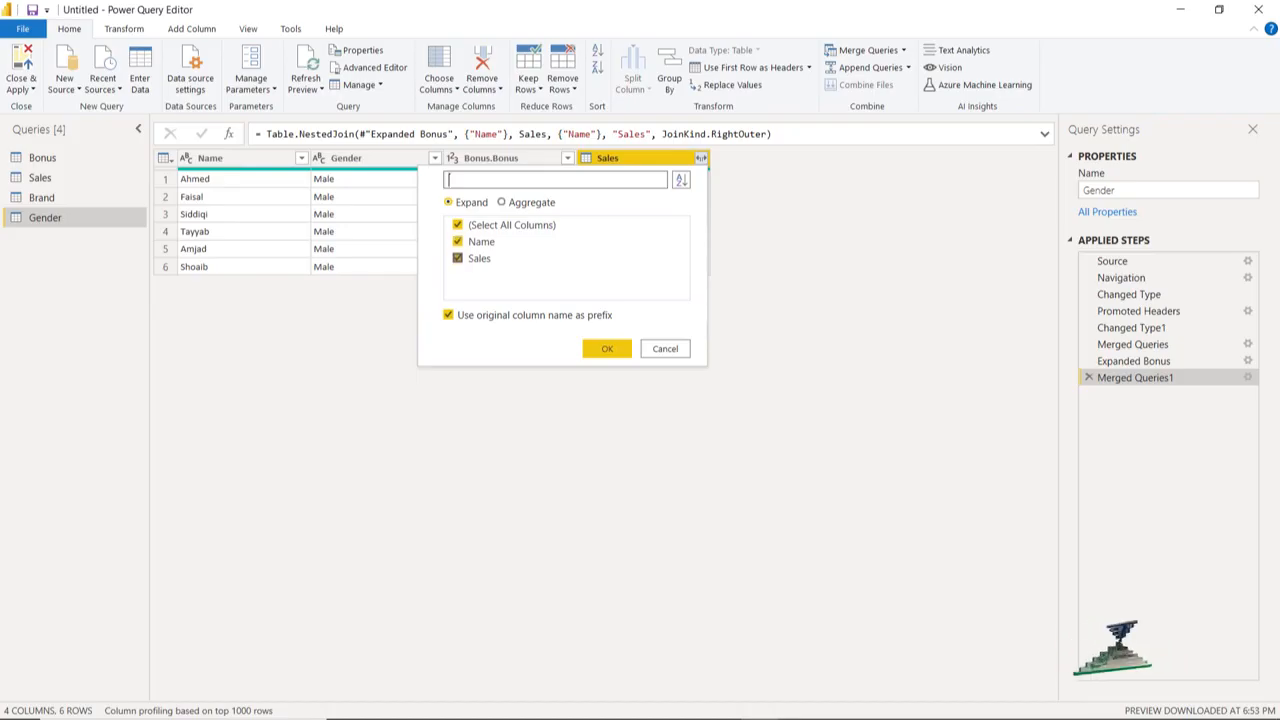
left_click(458, 225)
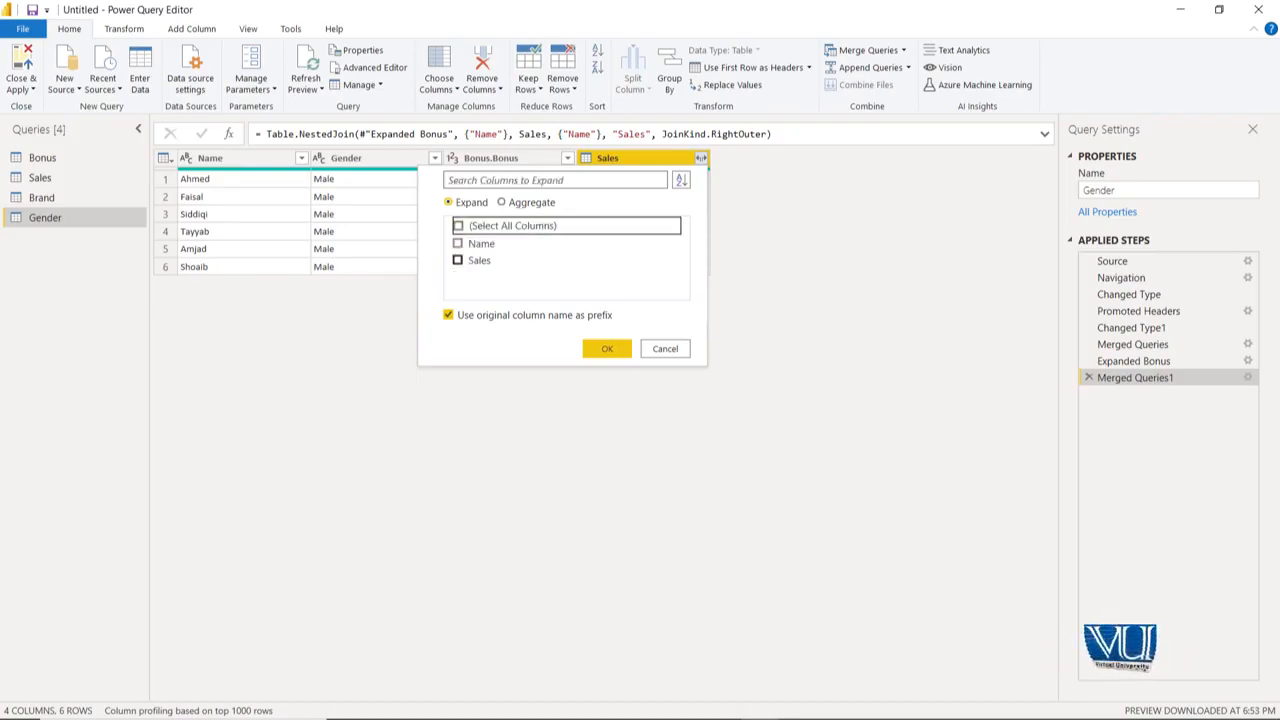
left_click(458, 259)
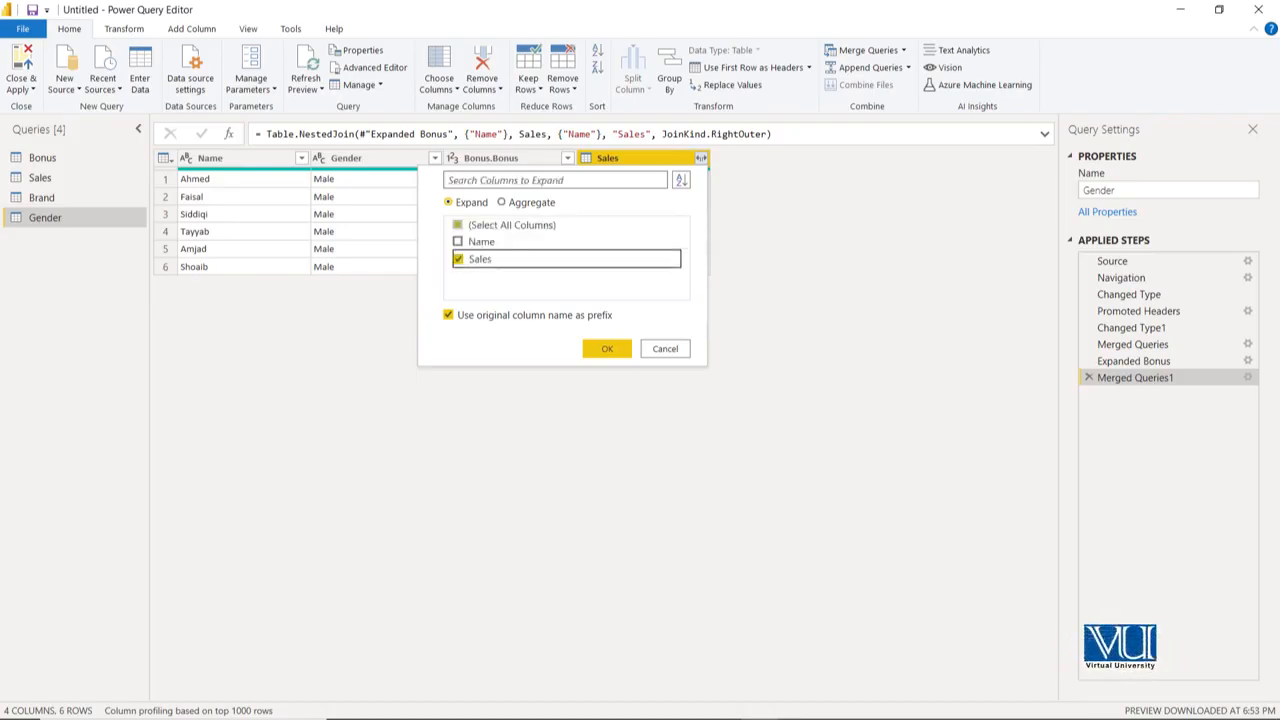
left_click(607, 348)
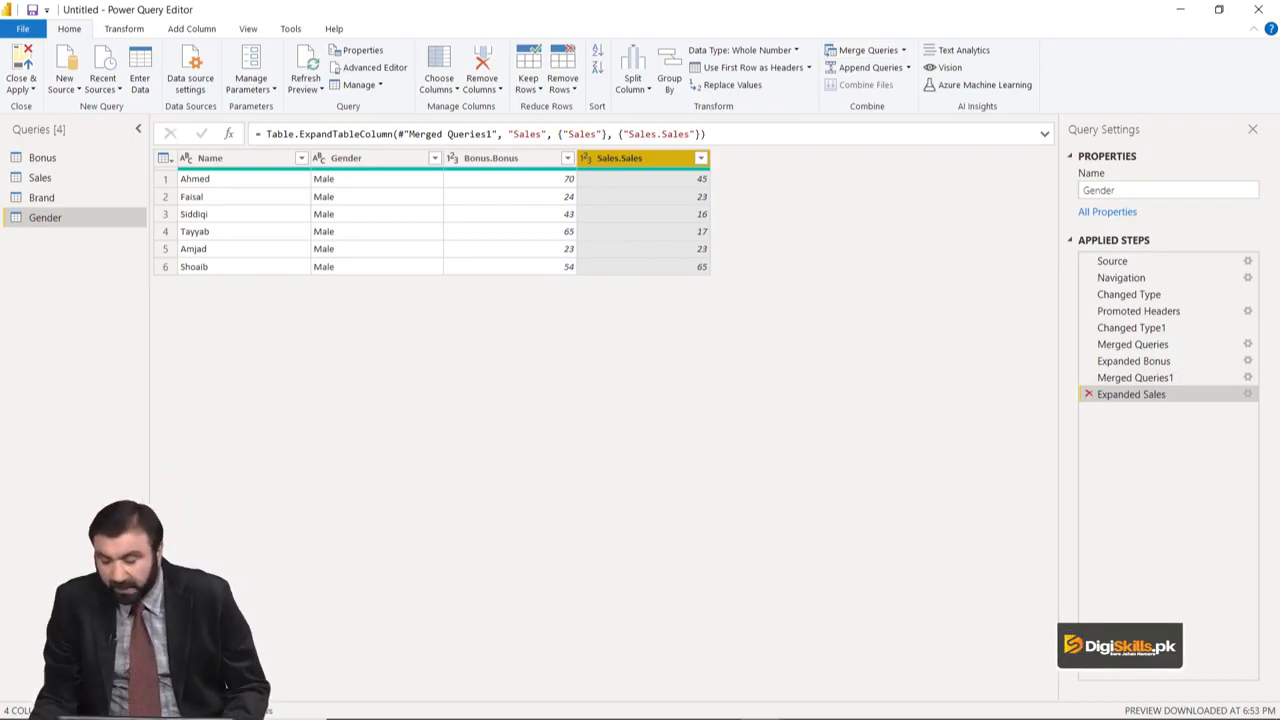
- Delete the Gender query's last five applied steps, from Expanded Sales back through Changed Type1, leaving Promoted Headers as the last step
key("Delete")
key("Delete")
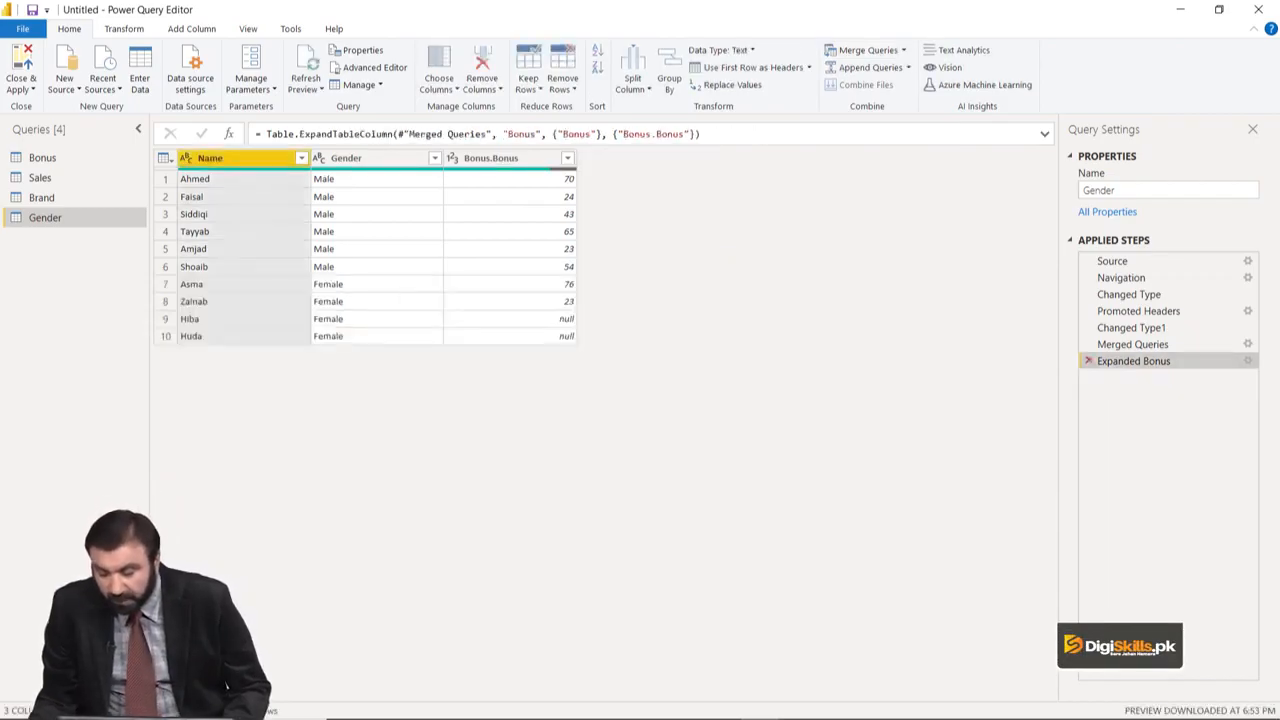
key("Delete")
key("Delete")
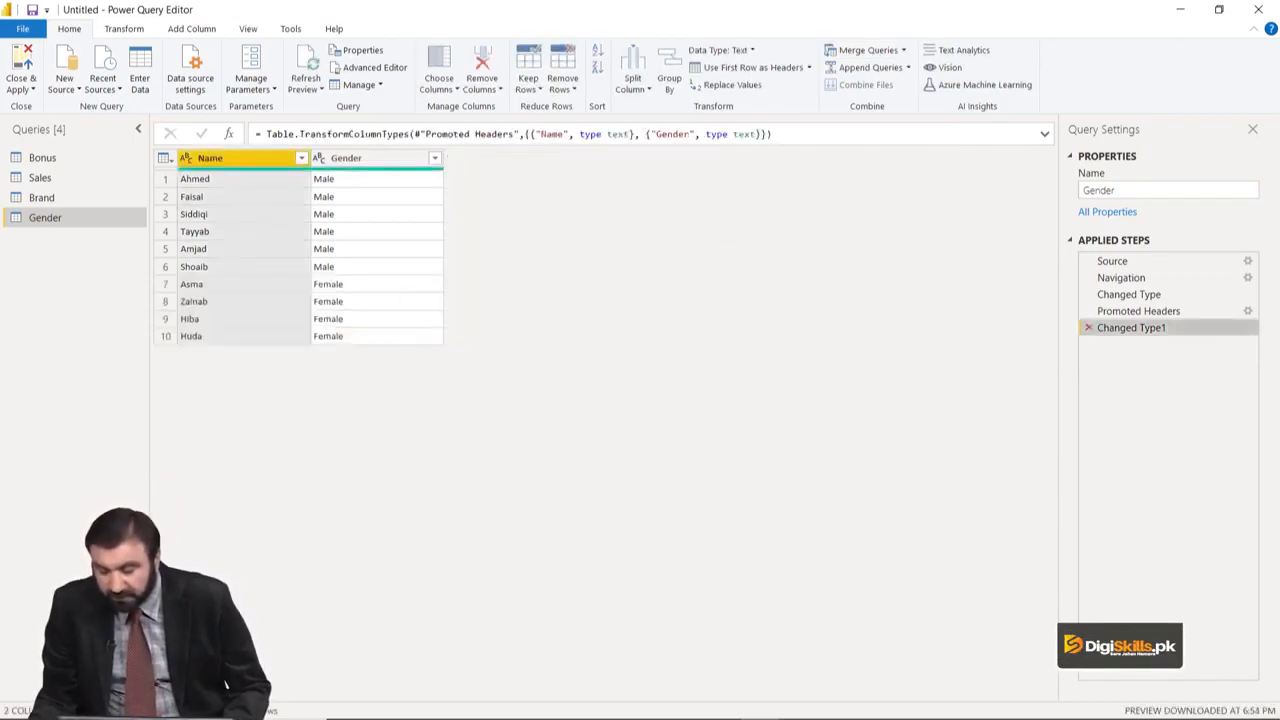
key("Delete")
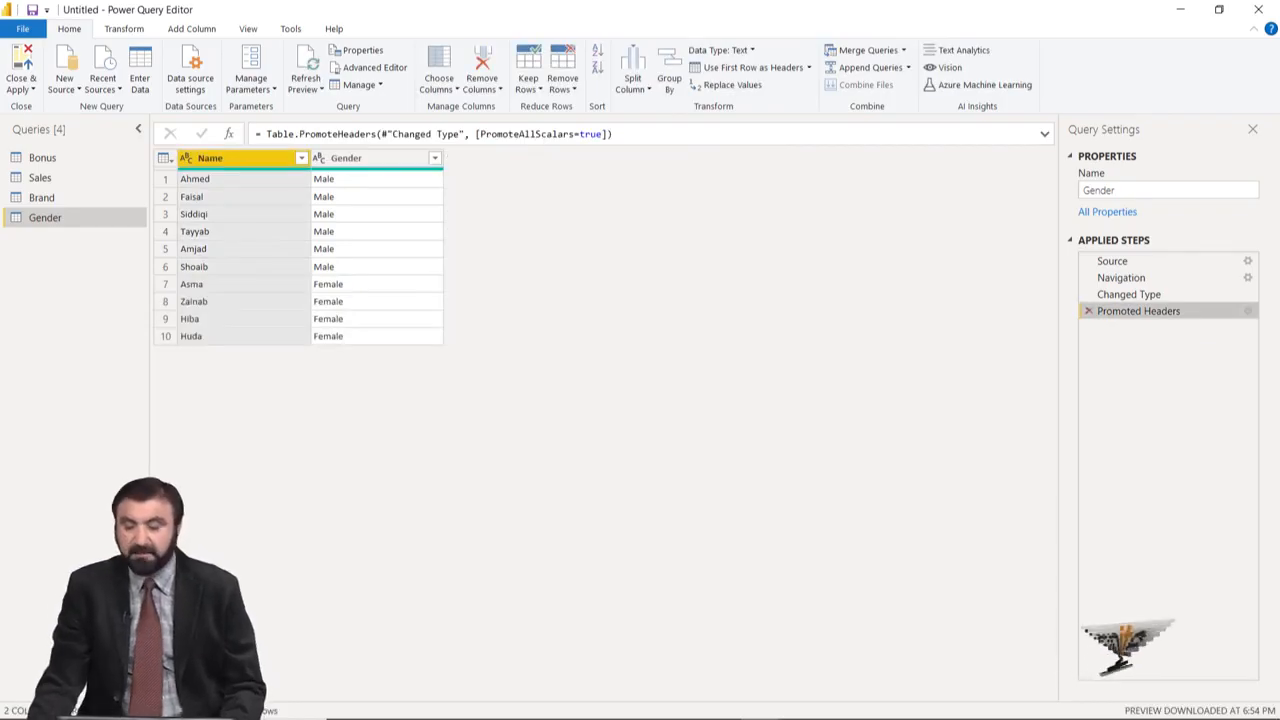
- Append the Gender query to itself as a two-table append, choosing Gender (Current) as the table to append
left_click(870, 67)
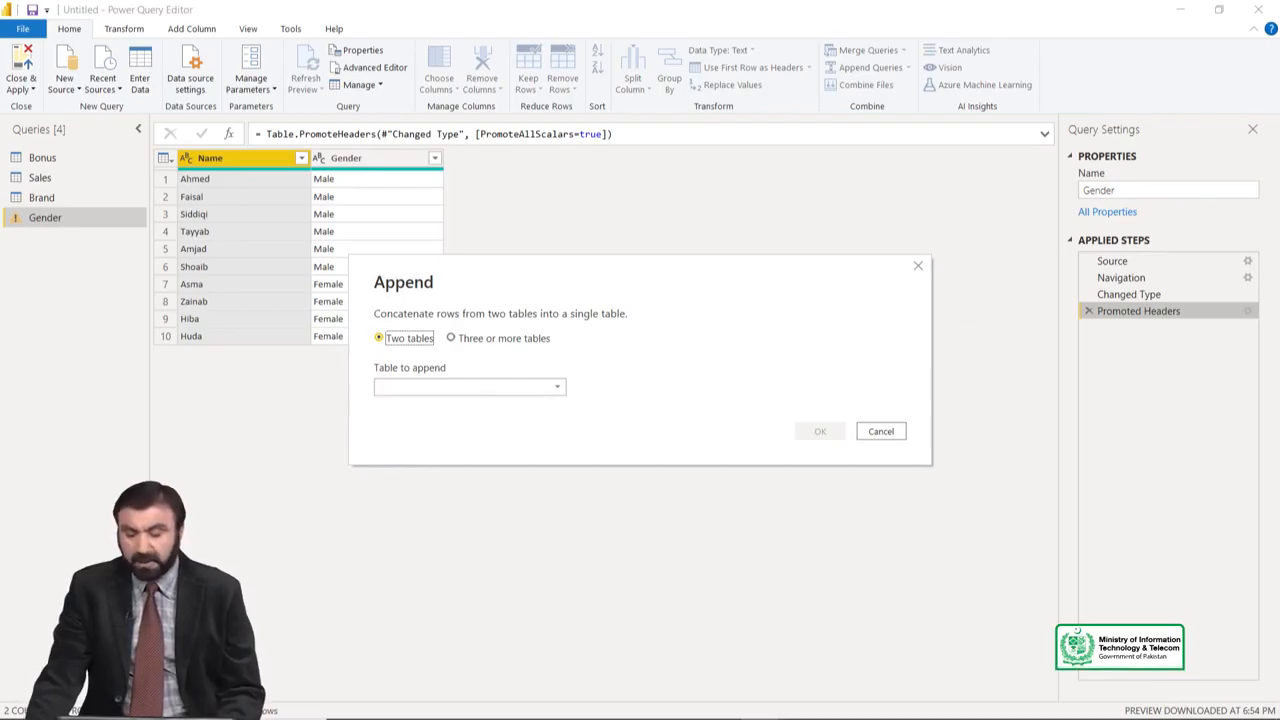
left_click(557, 387)
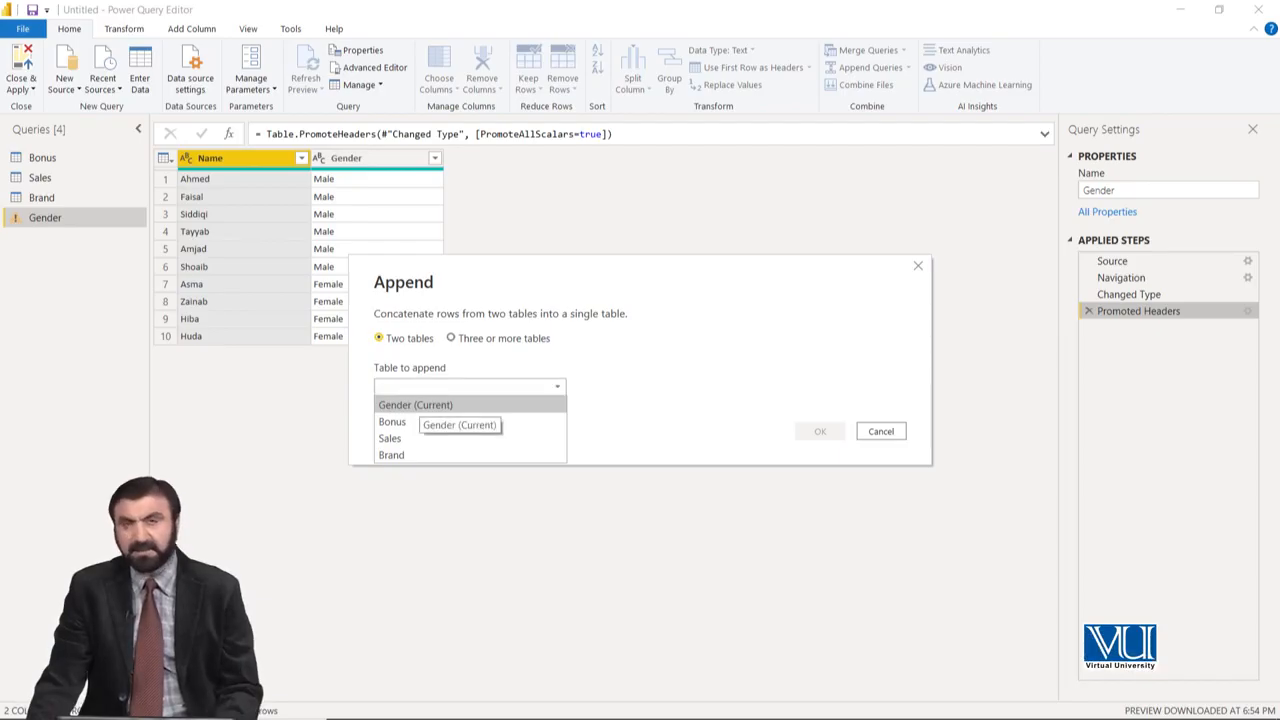
left_click(415, 405)
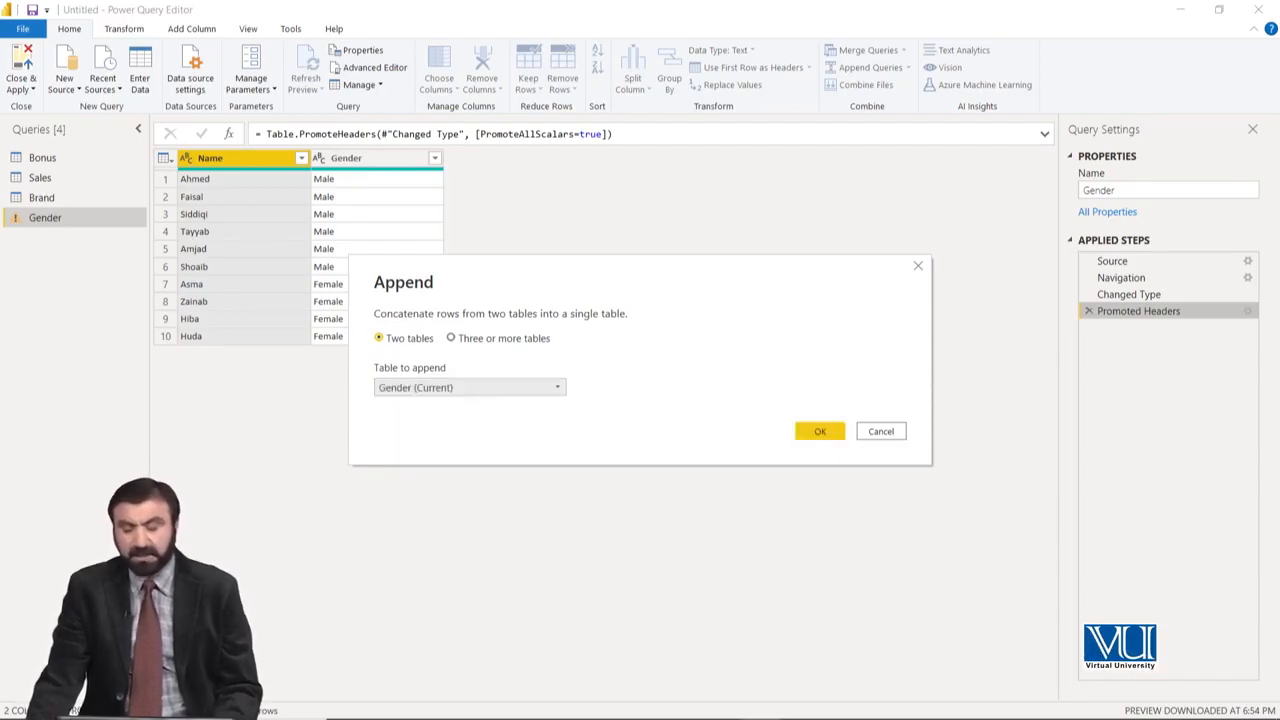
left_click(820, 431)
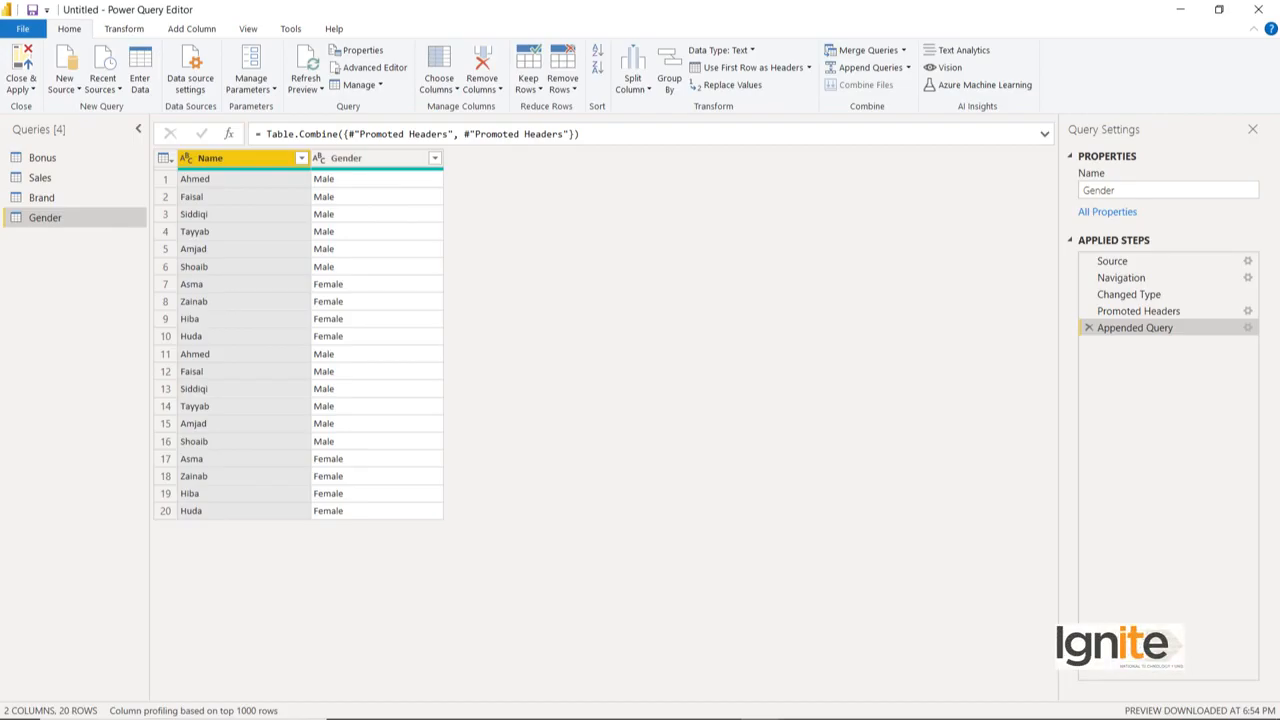
- Append the Bonus table to the Gender query as a two-table append
left_click(866, 67)
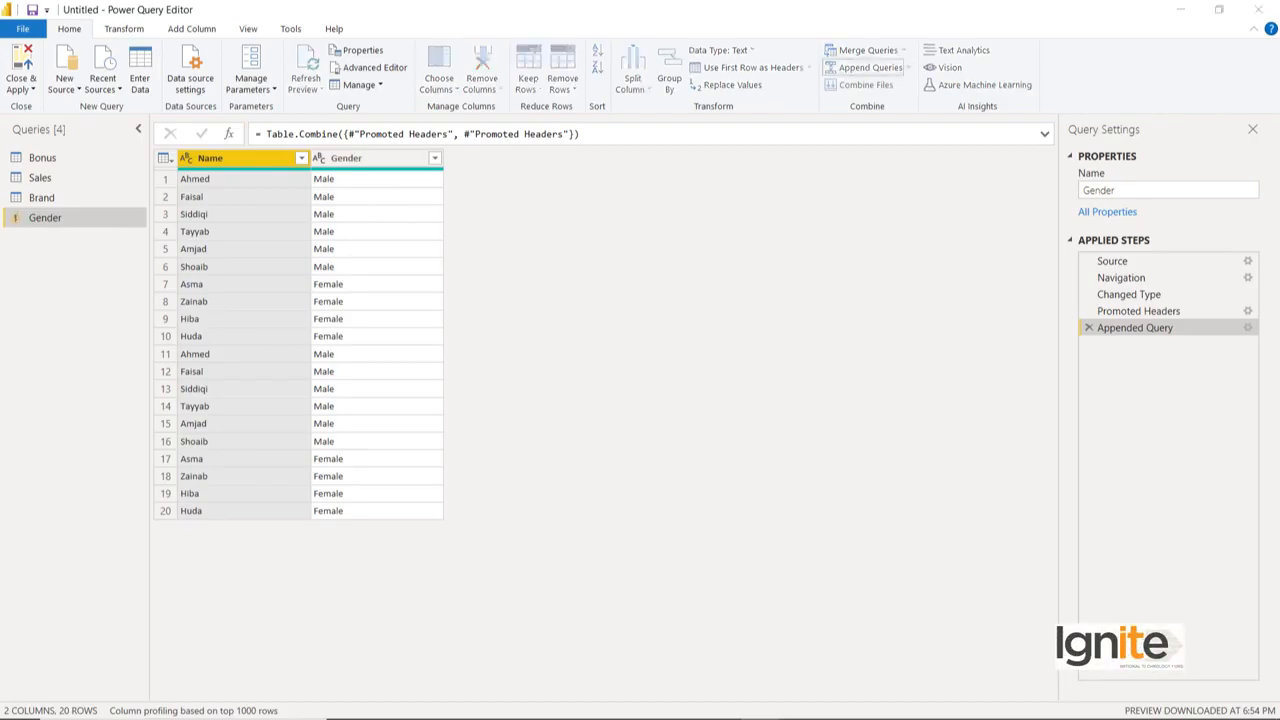
left_click(470, 387)
left_click(430, 420)
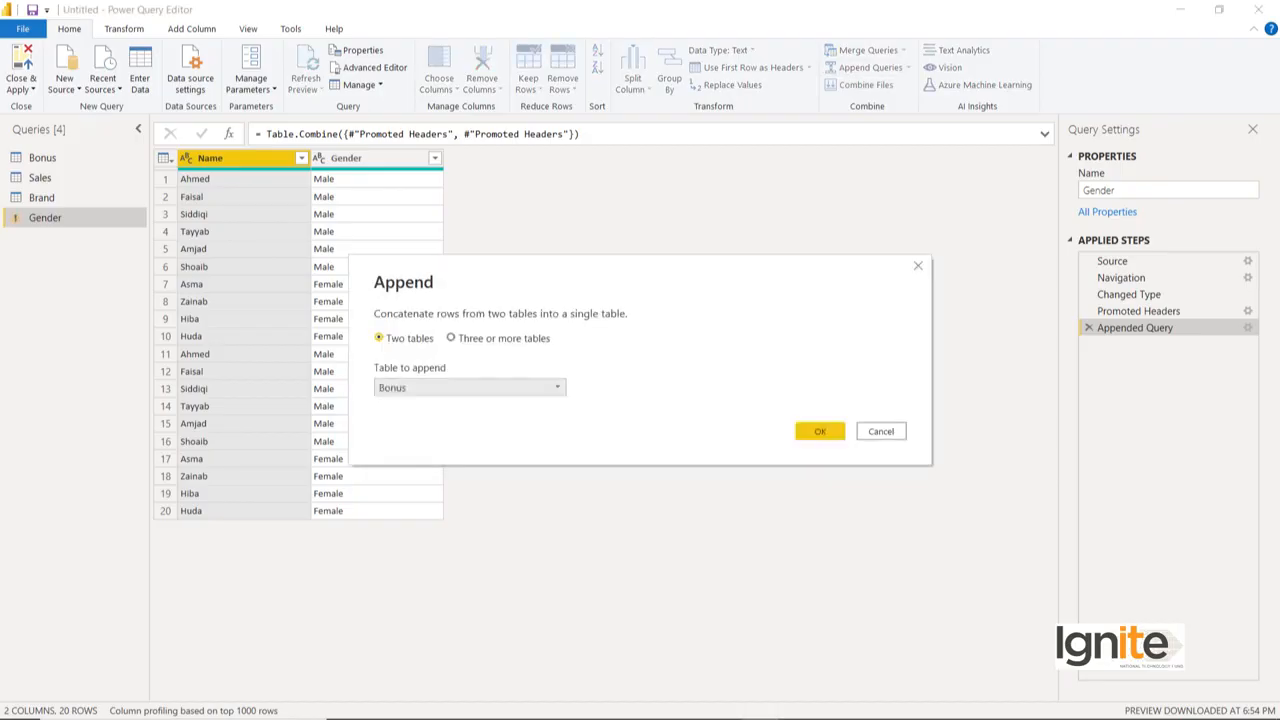
left_click(820, 431)
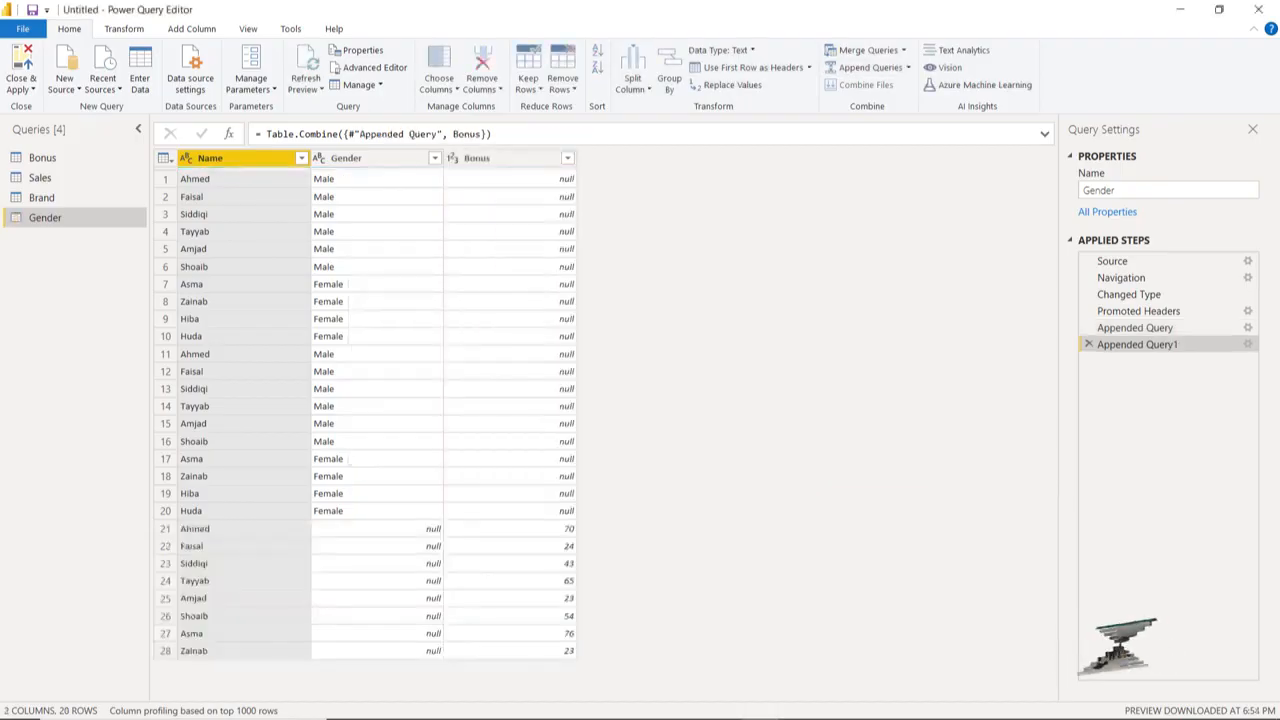